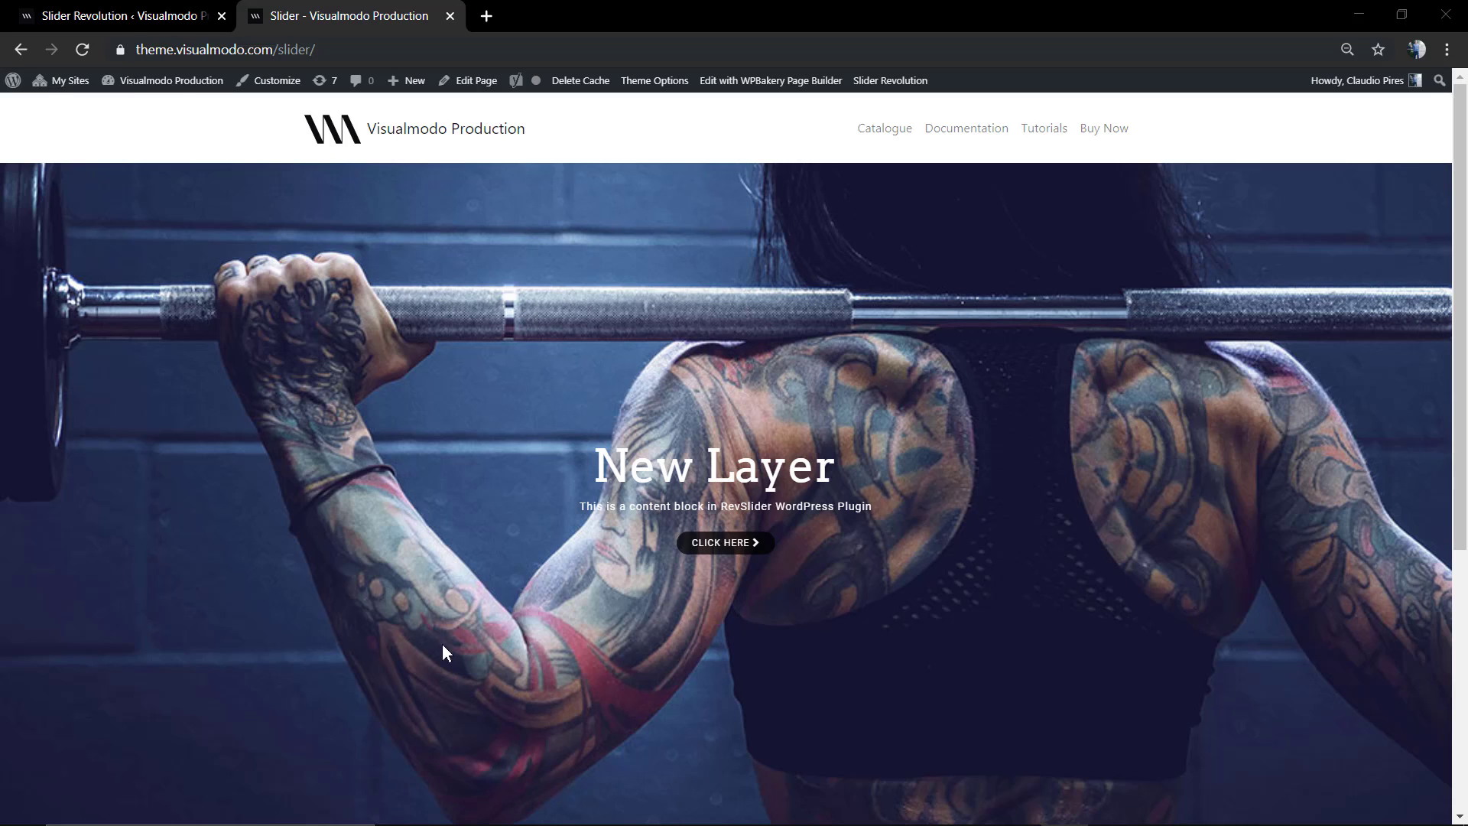
From the Slider Revolution admin page, open the Learn module in the editor with its pencil icon.
scroll(804, 342, down, 2)
scroll(940, 401, up, 2)
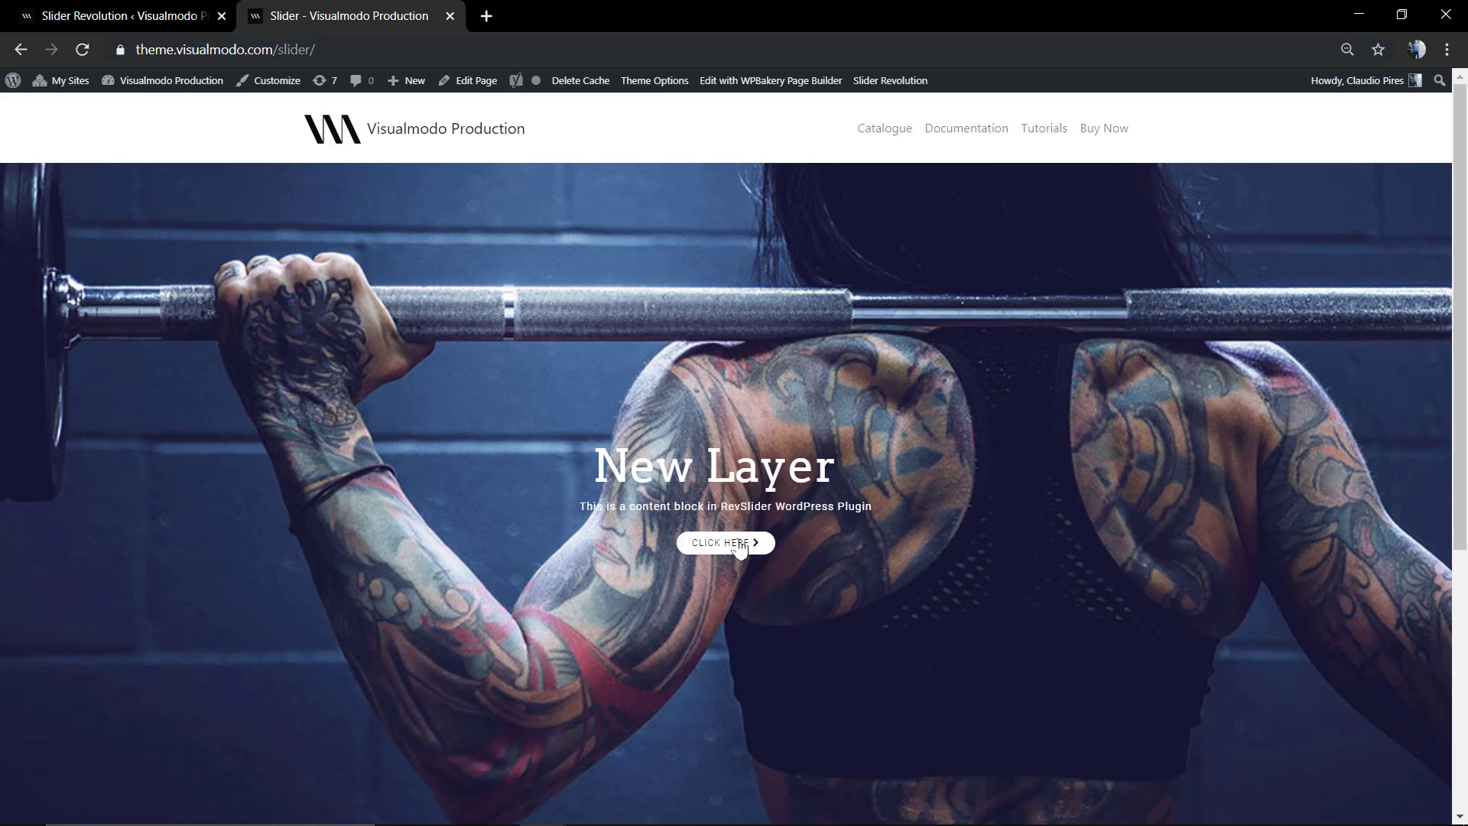
scroll(618, 441, down, 1)
scroll(649, 576, down, 1)
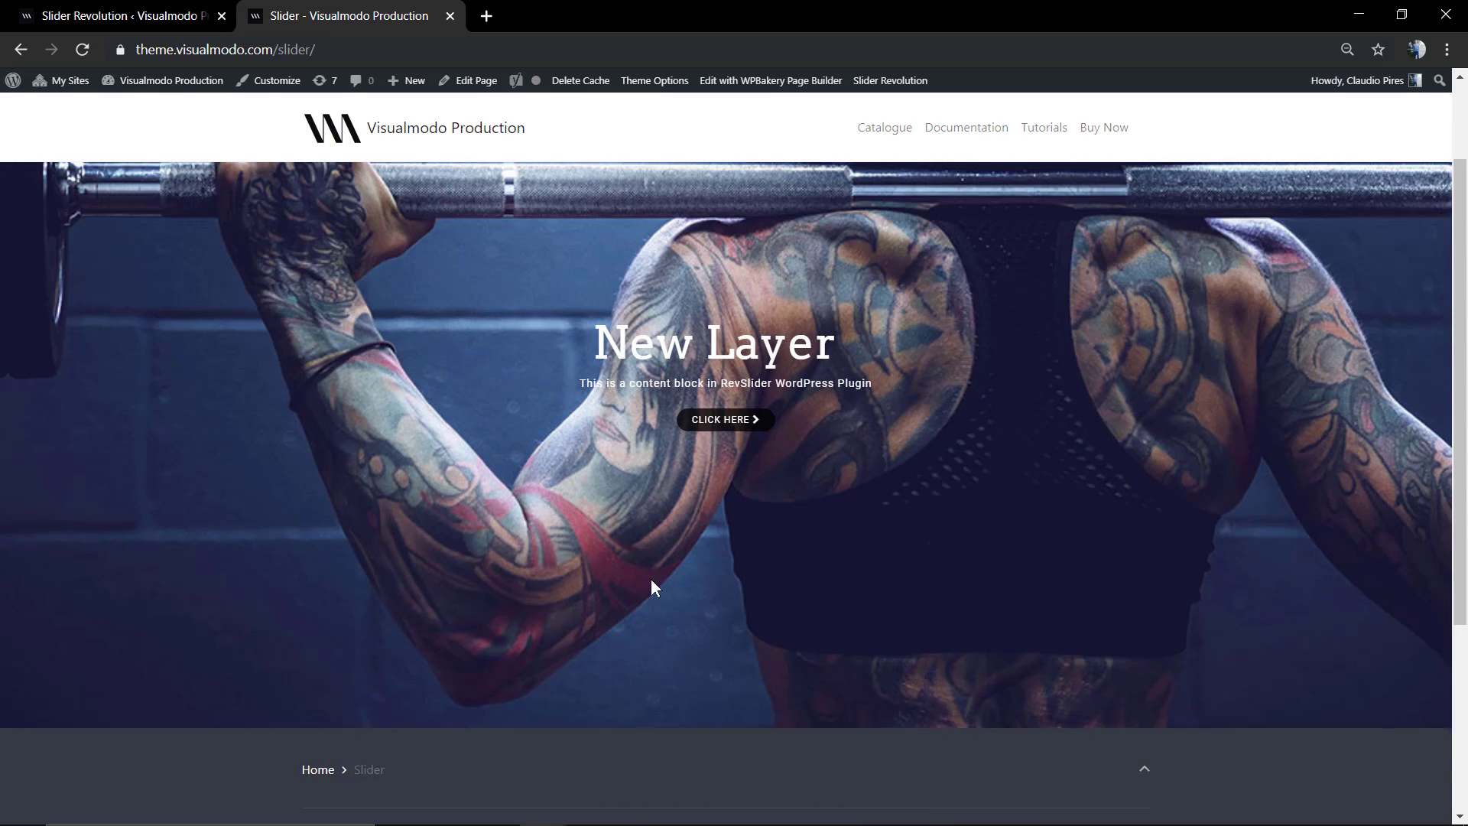
scroll(645, 599, up, 2)
scroll(644, 599, down, 2)
scroll(644, 599, up, 2)
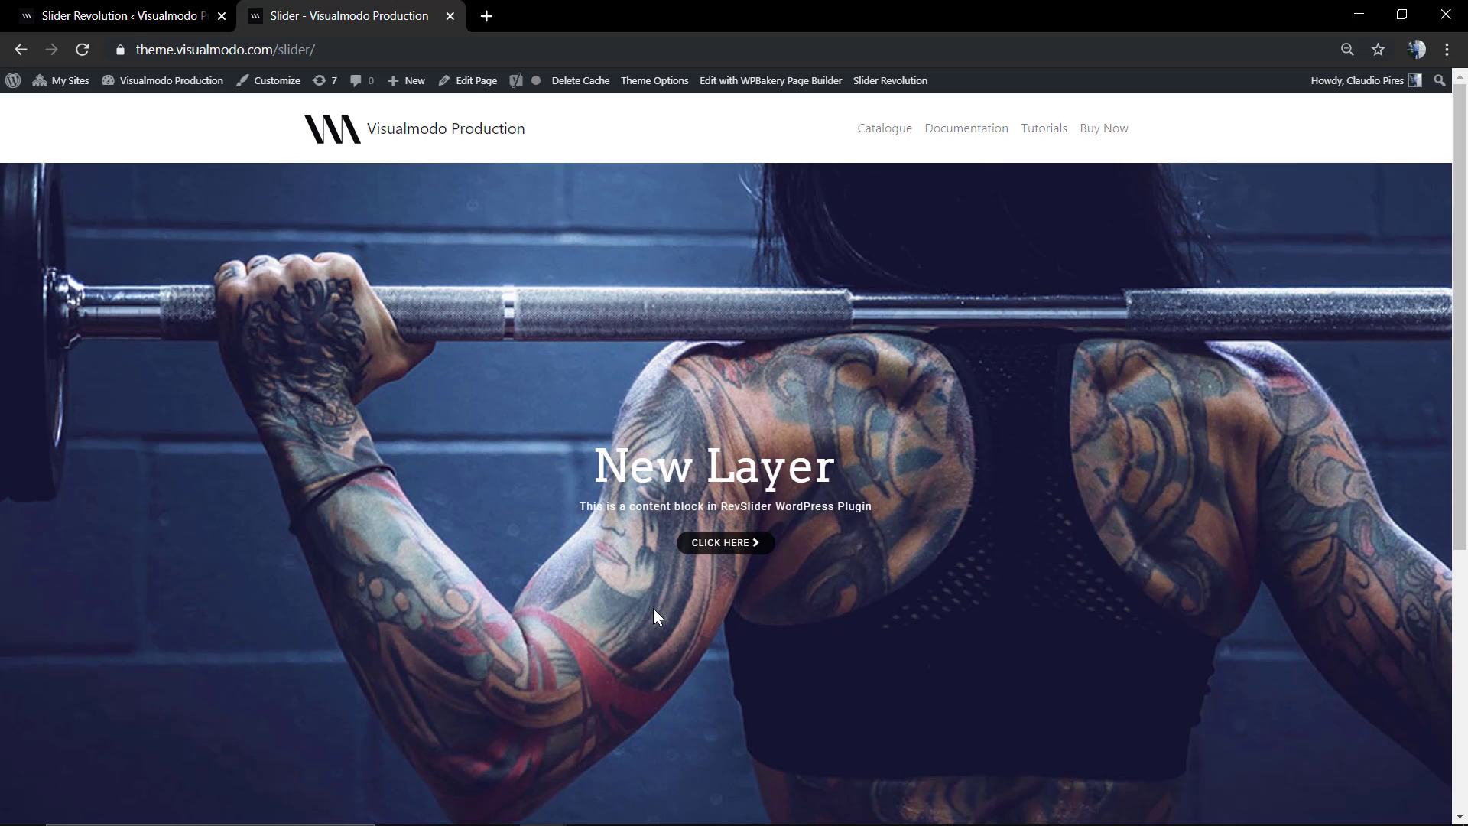
scroll(655, 607, down, 1)
scroll(655, 607, up, 1)
scroll(879, 573, down, 2)
scroll(864, 520, up, 2)
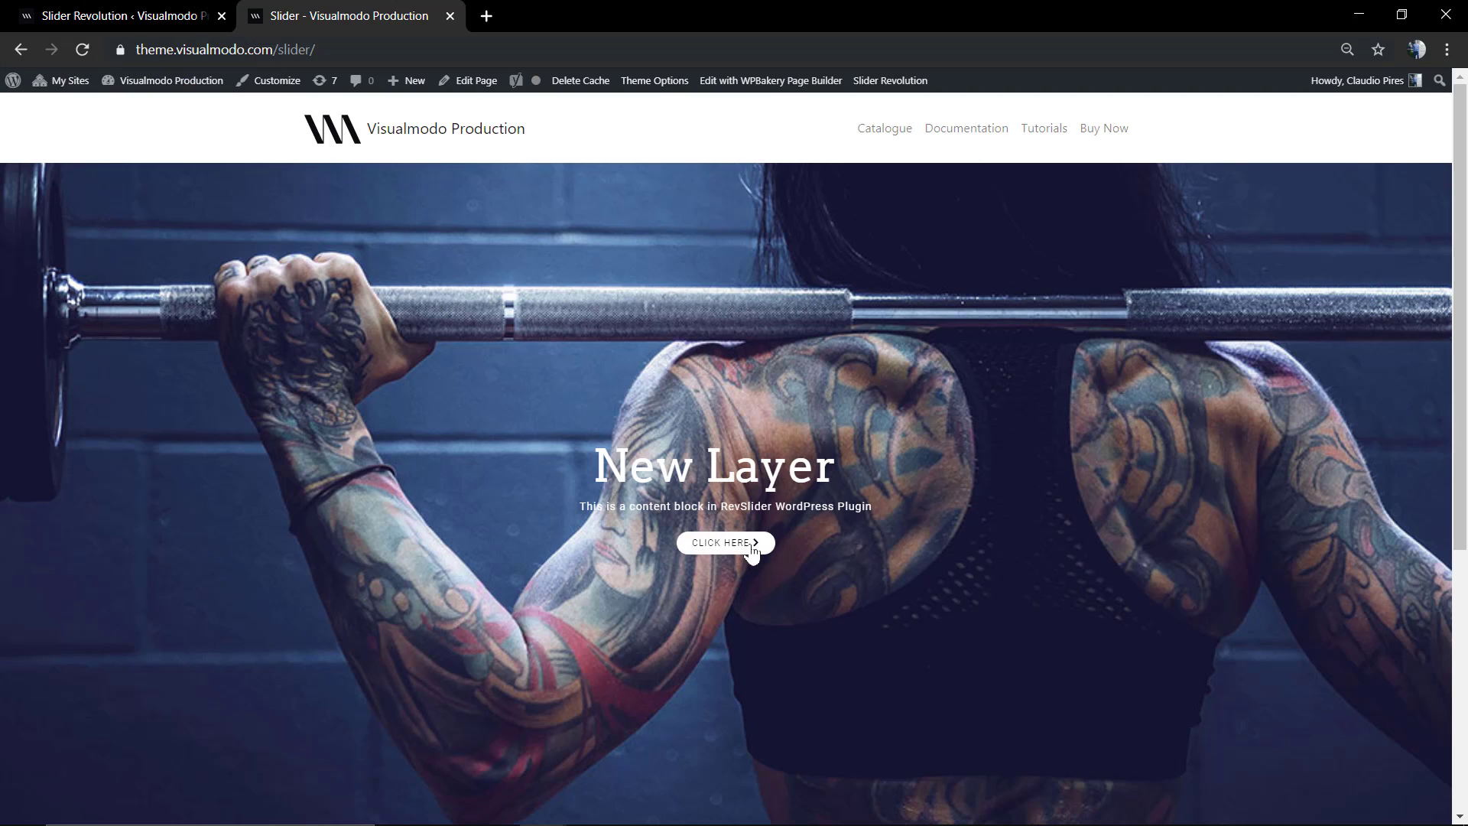
click(146, 11)
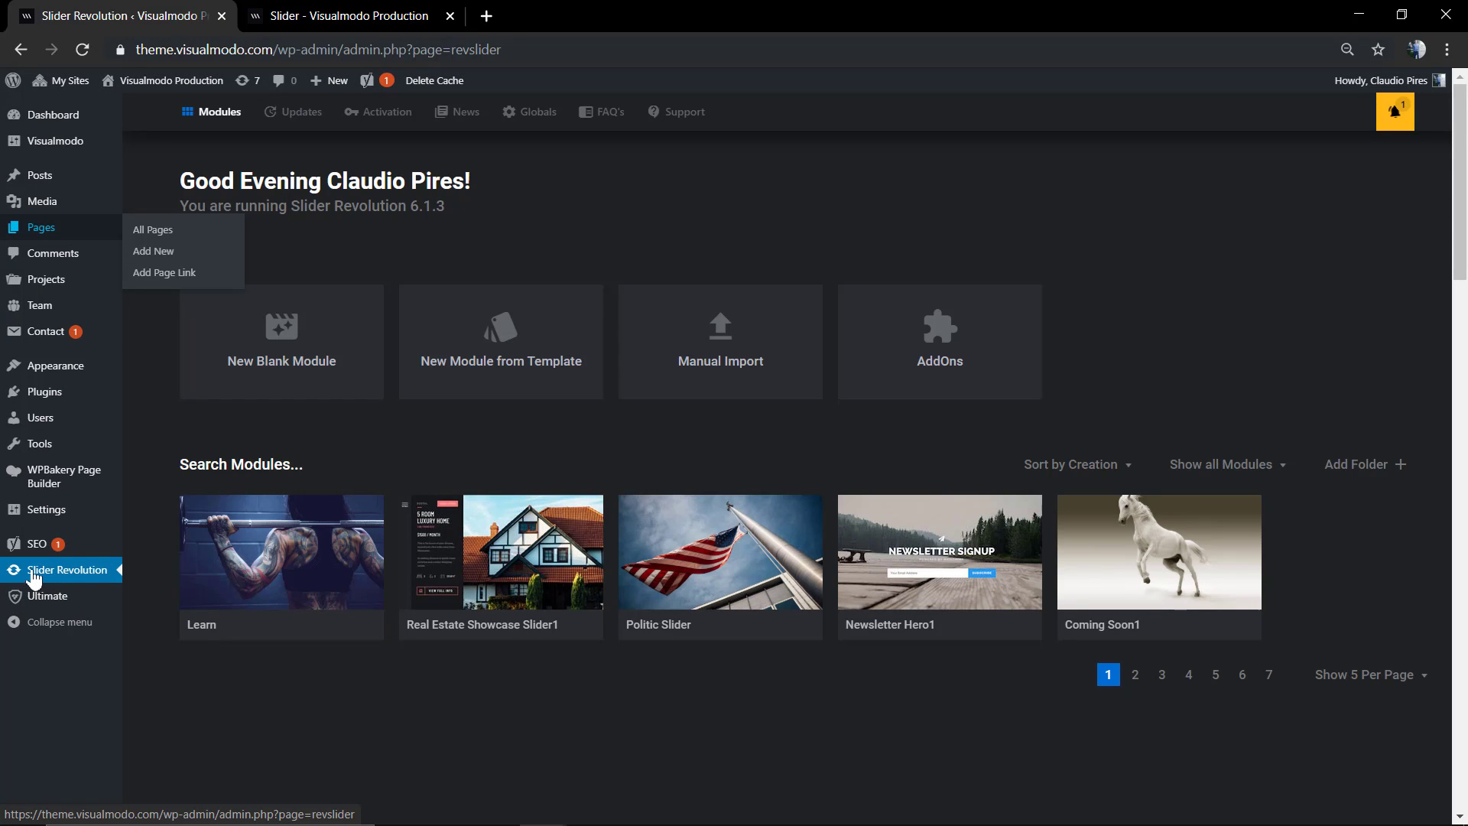
mouse_move(283, 567)
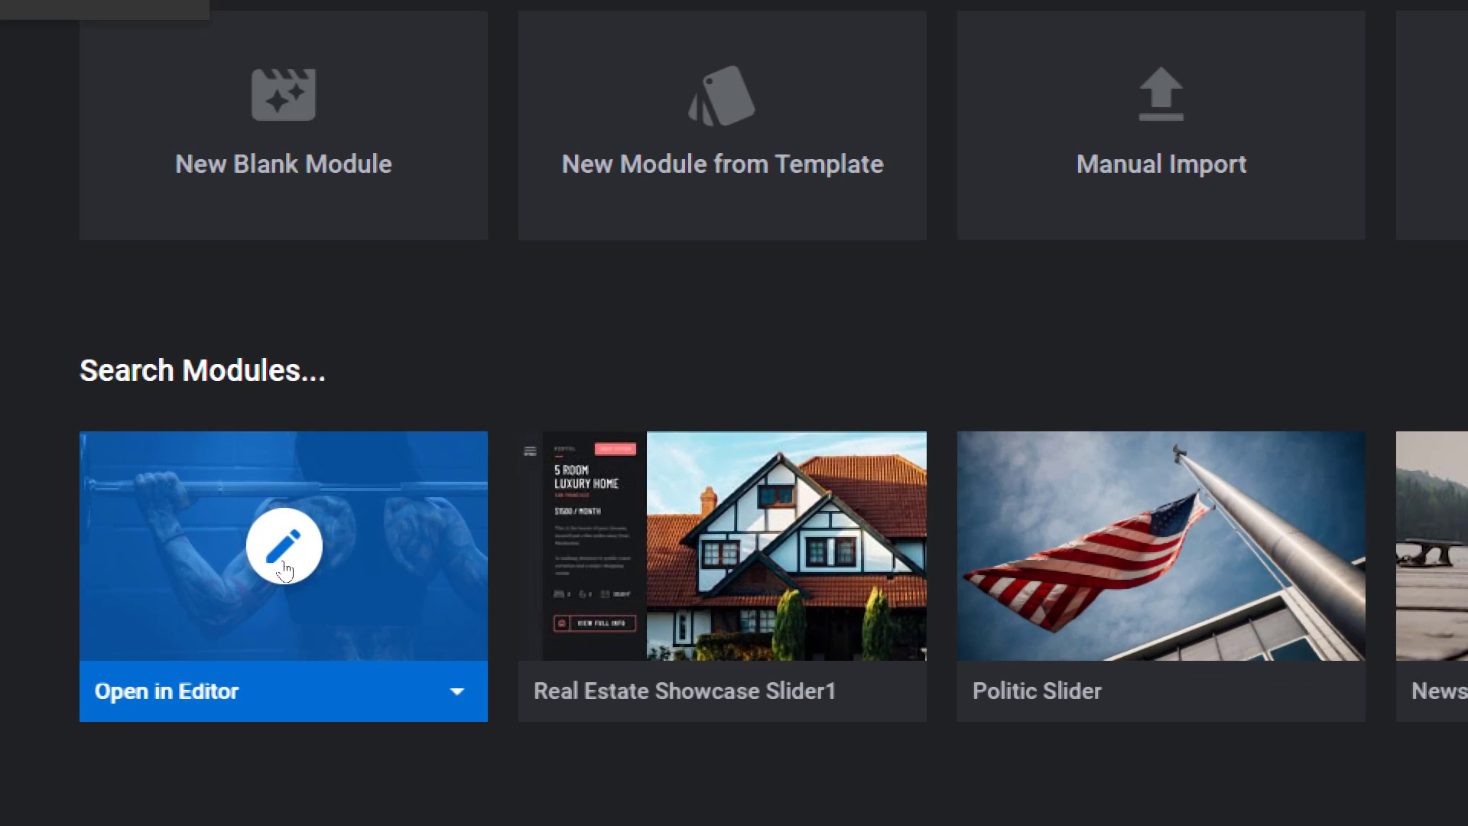
click(283, 565)
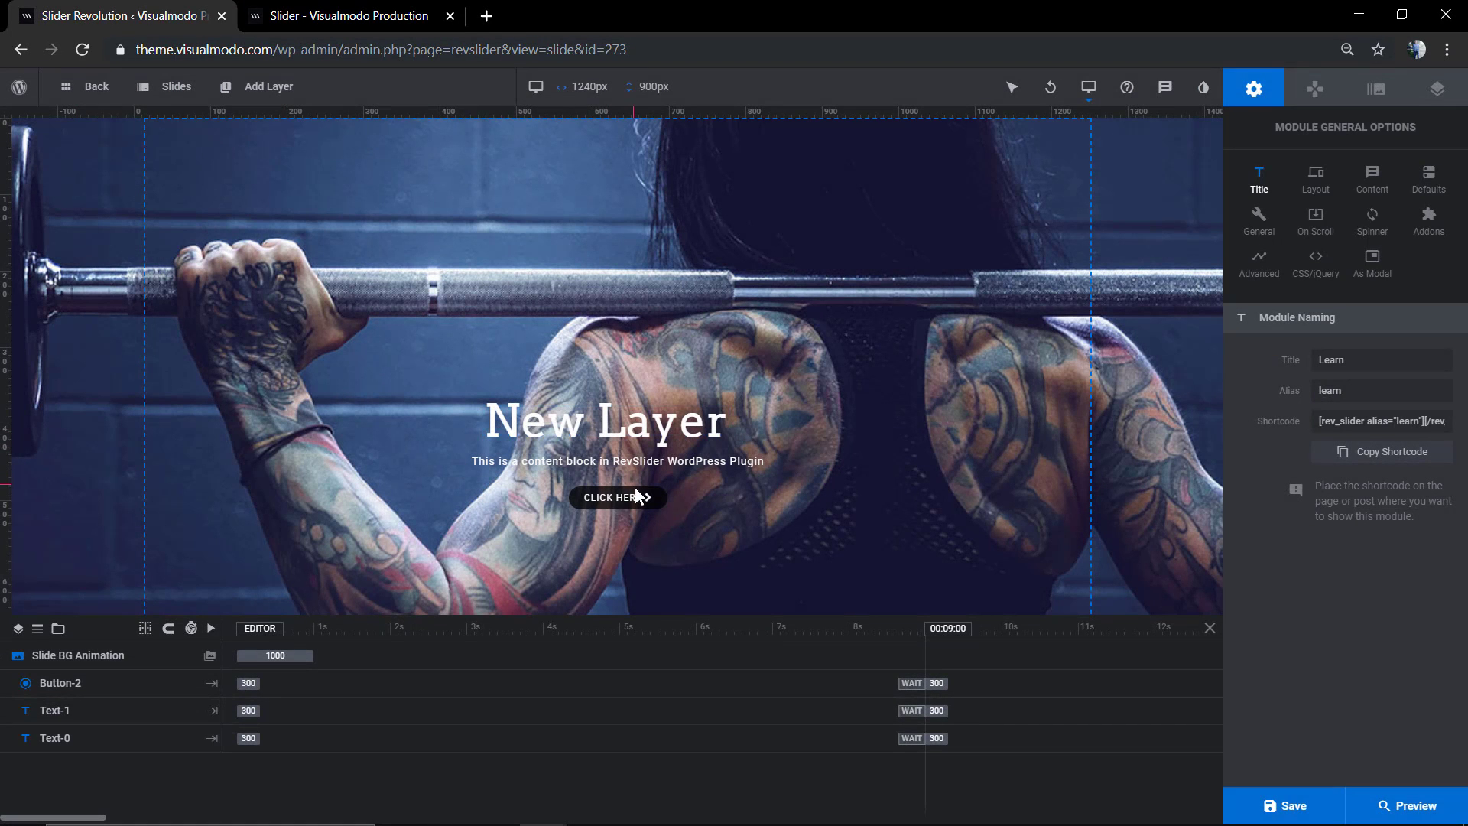
Select the CLICK HERE button layer and browse its list of link, slide, layer and media actions.
click(650, 498)
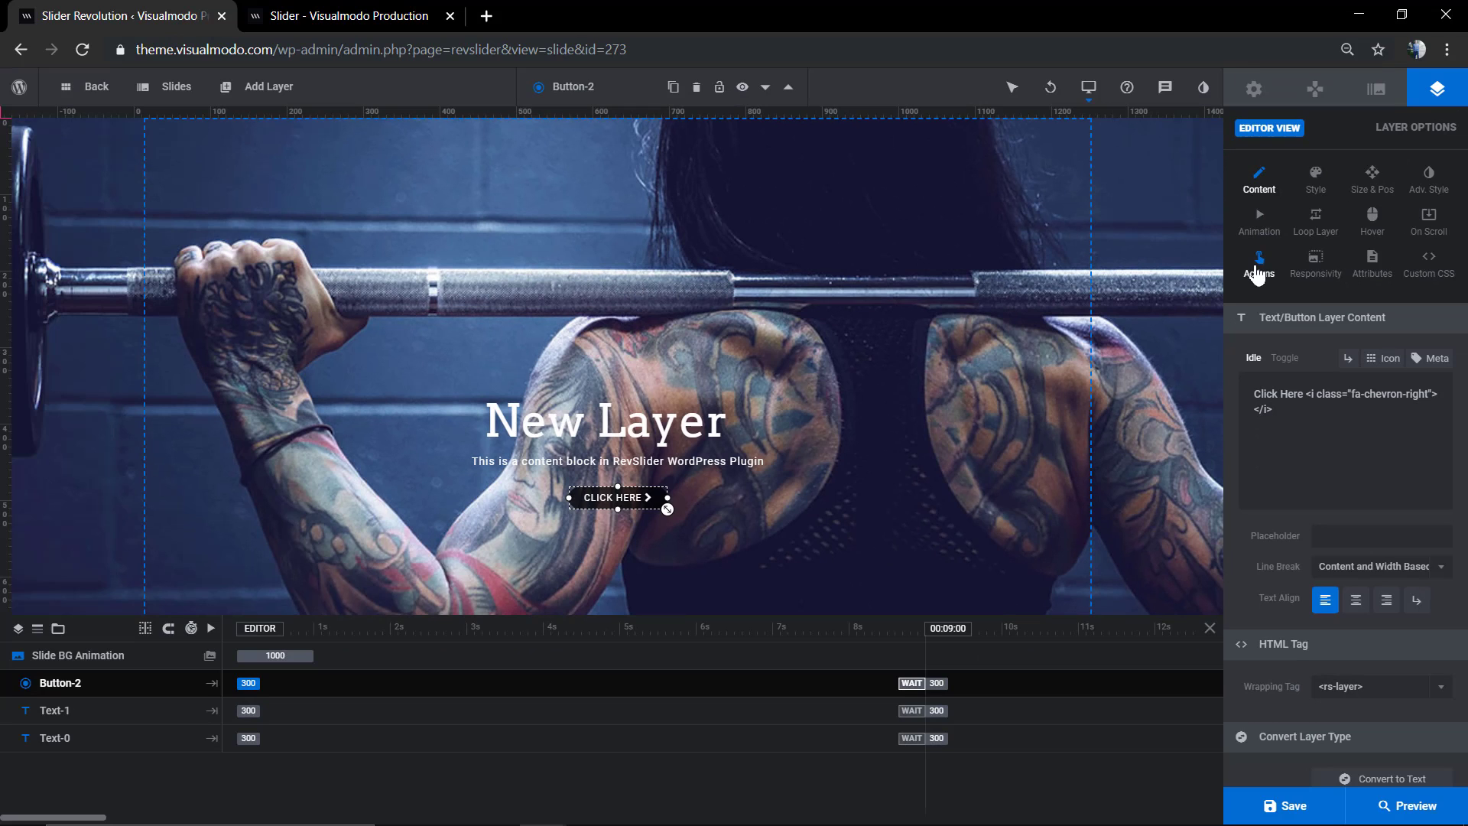
click(1258, 269)
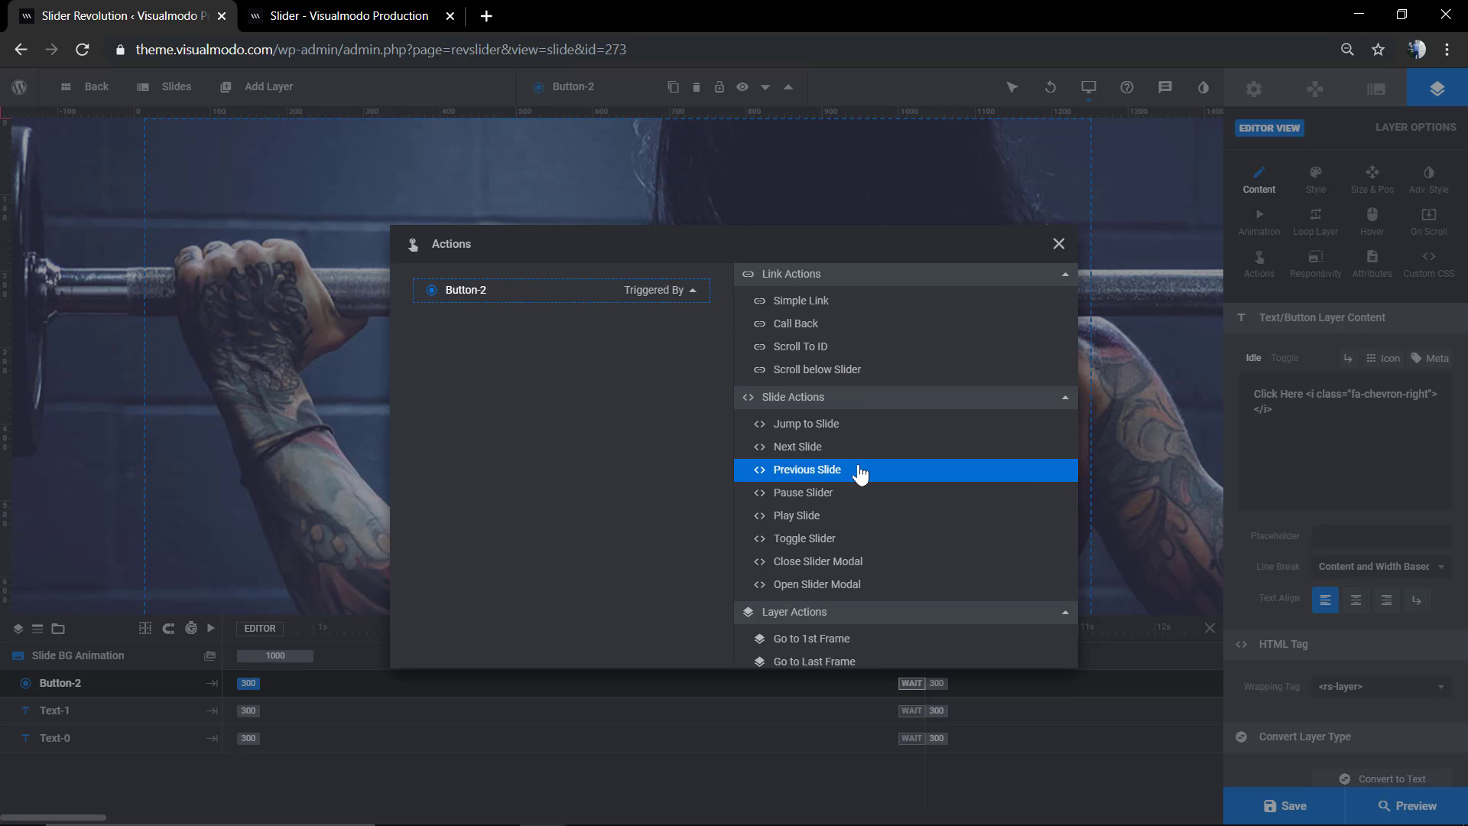
scroll(862, 497, down, 2)
scroll(871, 642, down, 4)
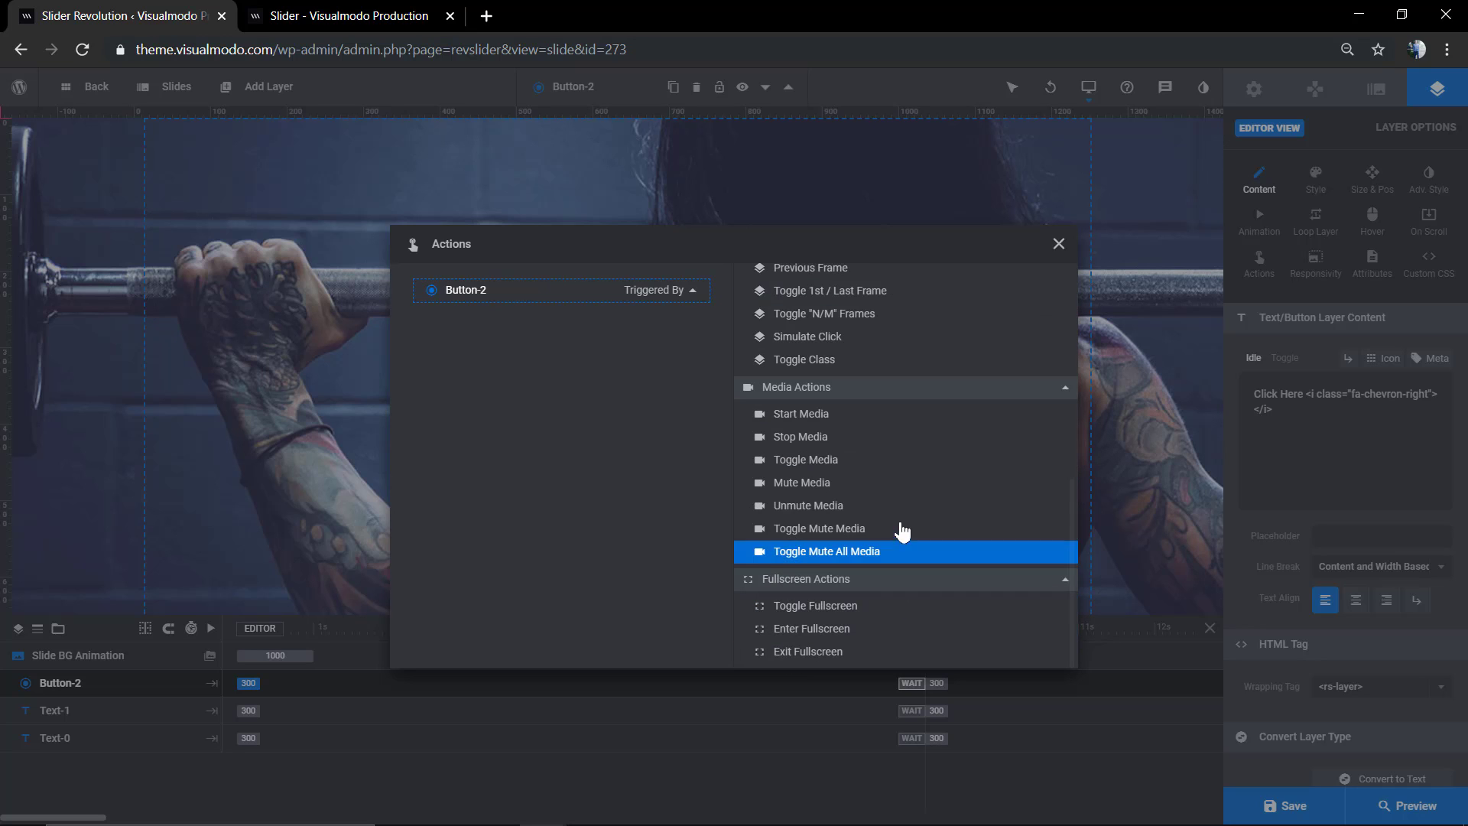
scroll(883, 558, up, 6)
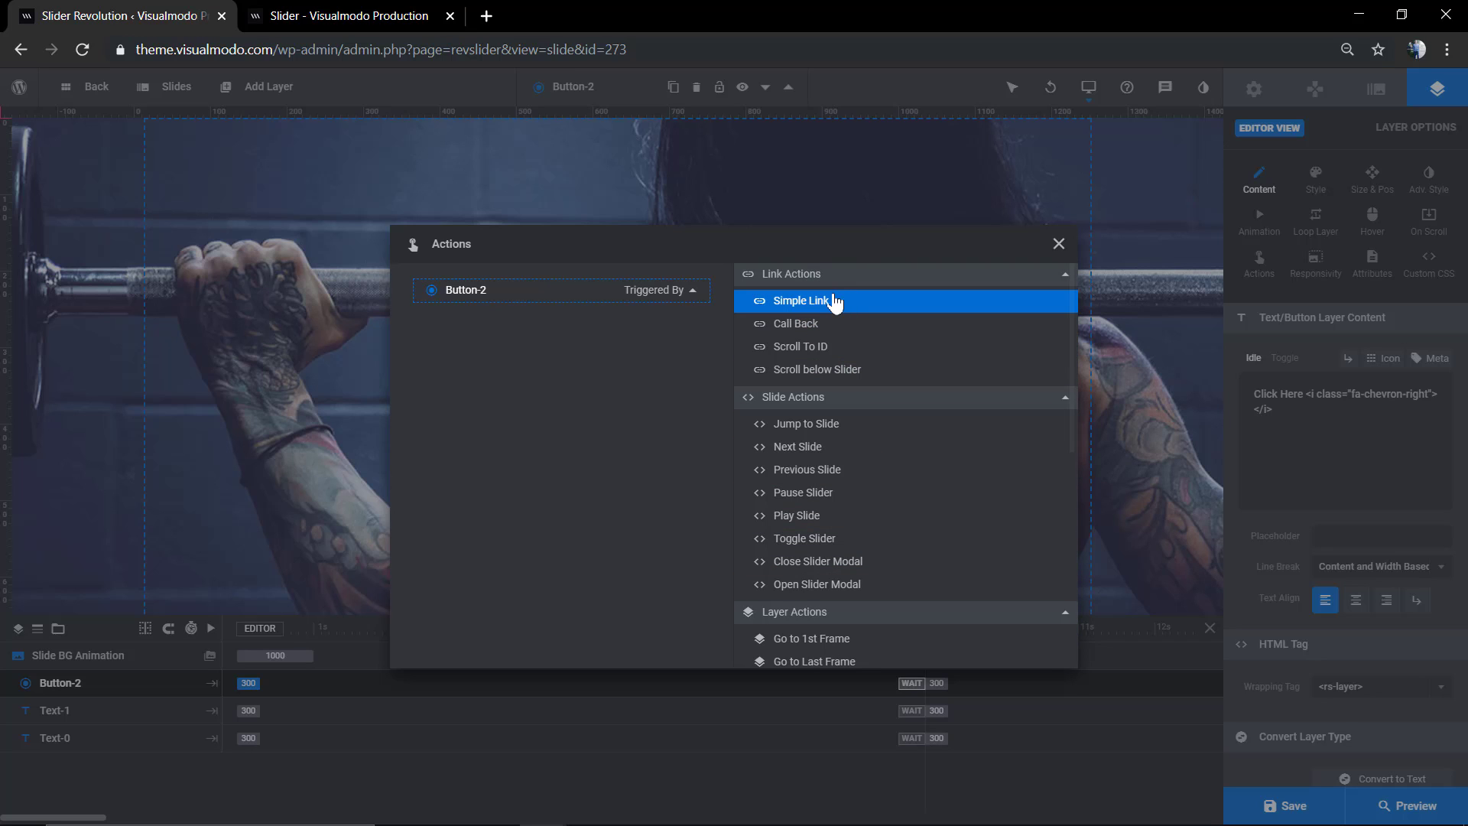
click(791, 305)
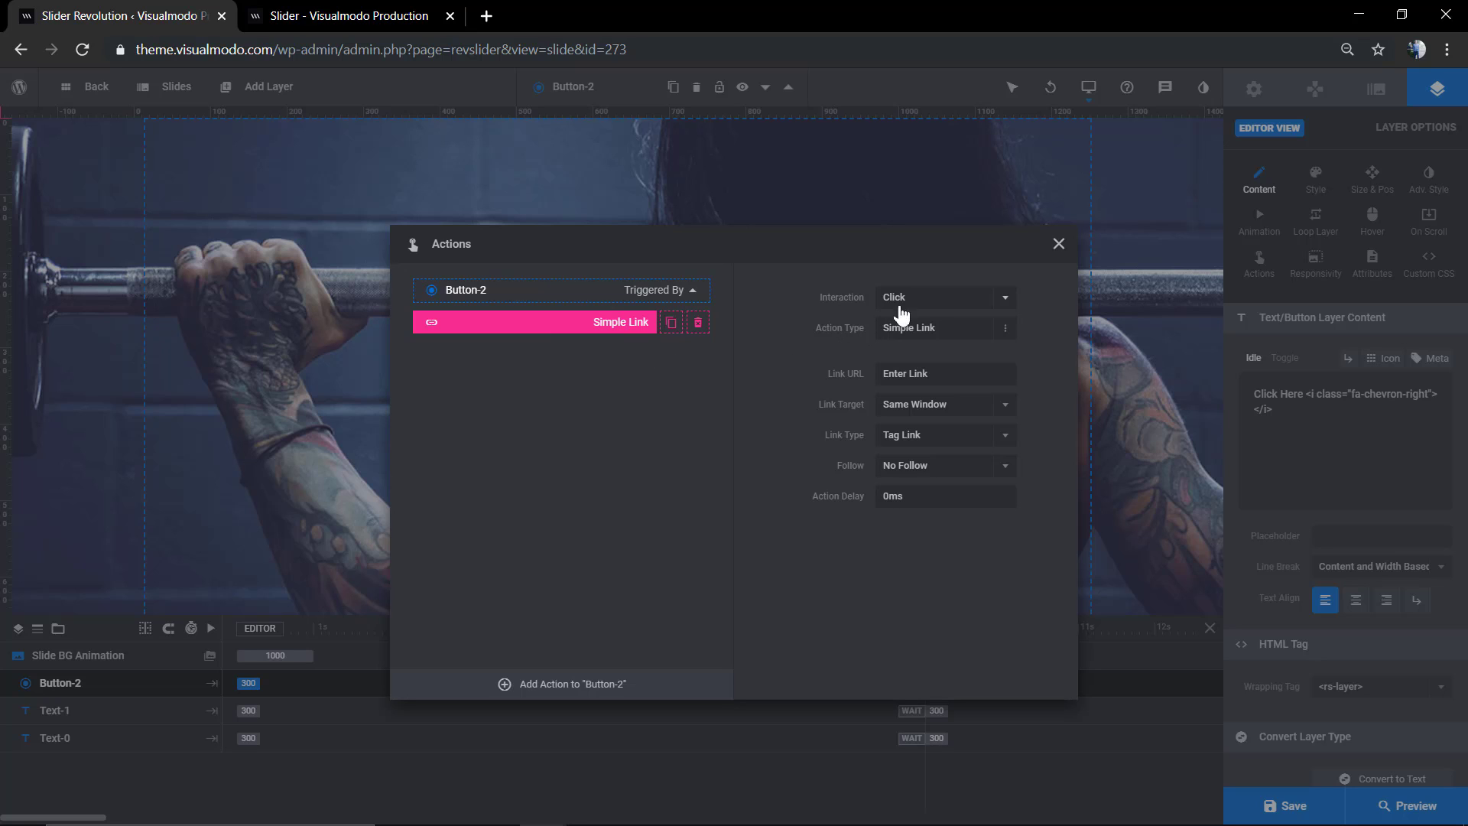
click(933, 305)
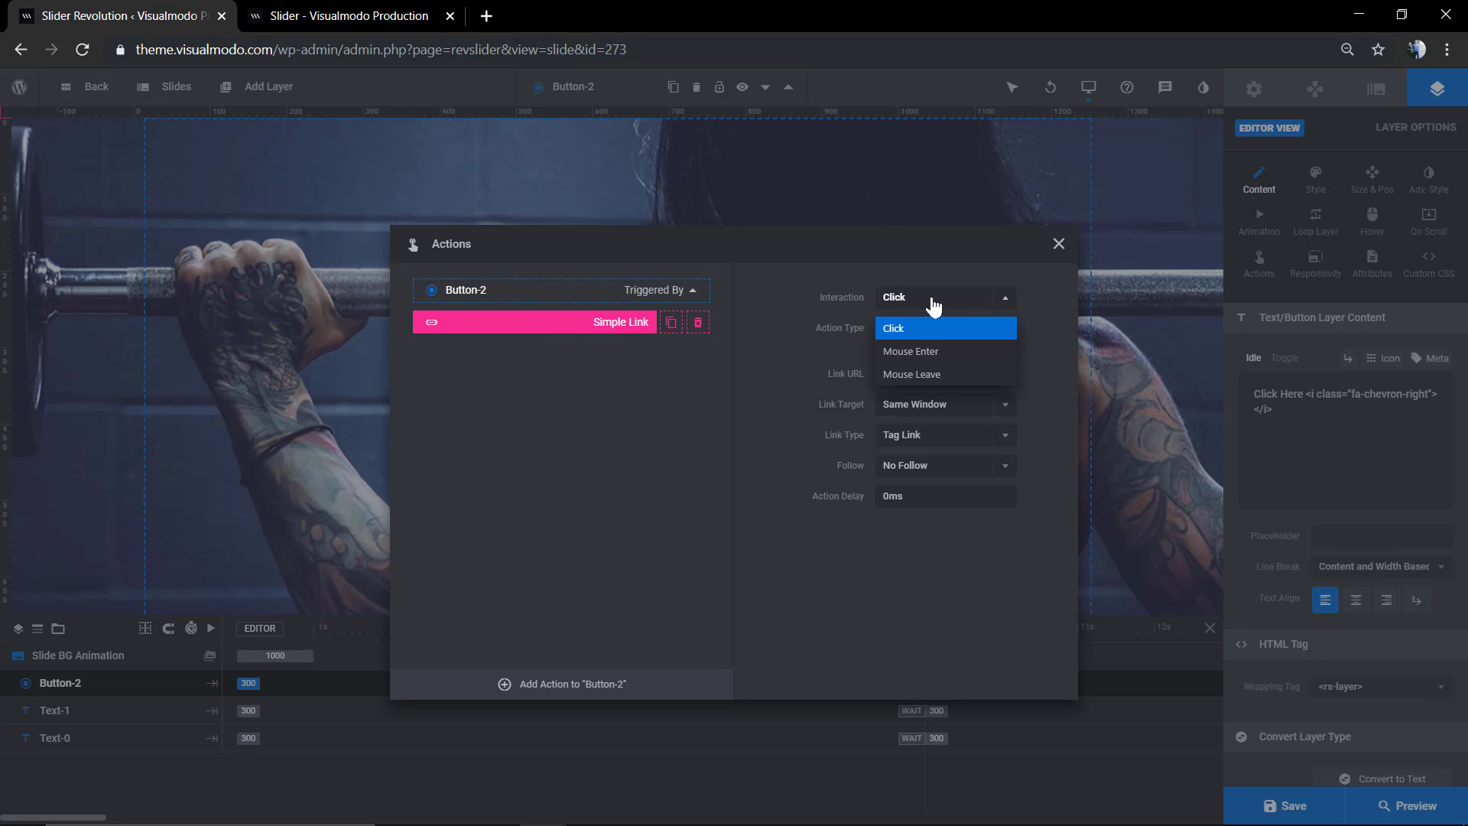
click(932, 305)
click(969, 327)
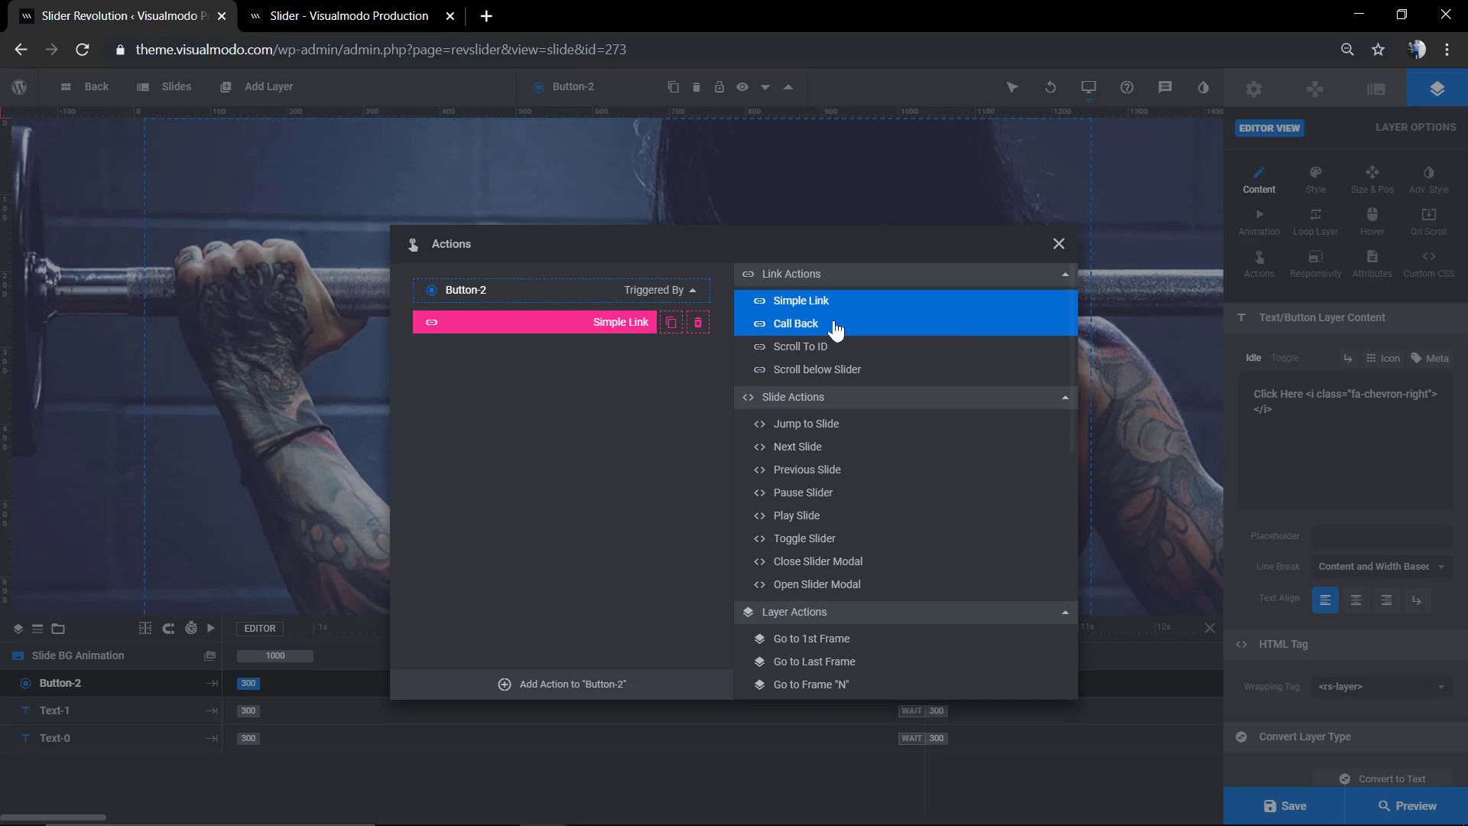
click(818, 300)
click(934, 375)
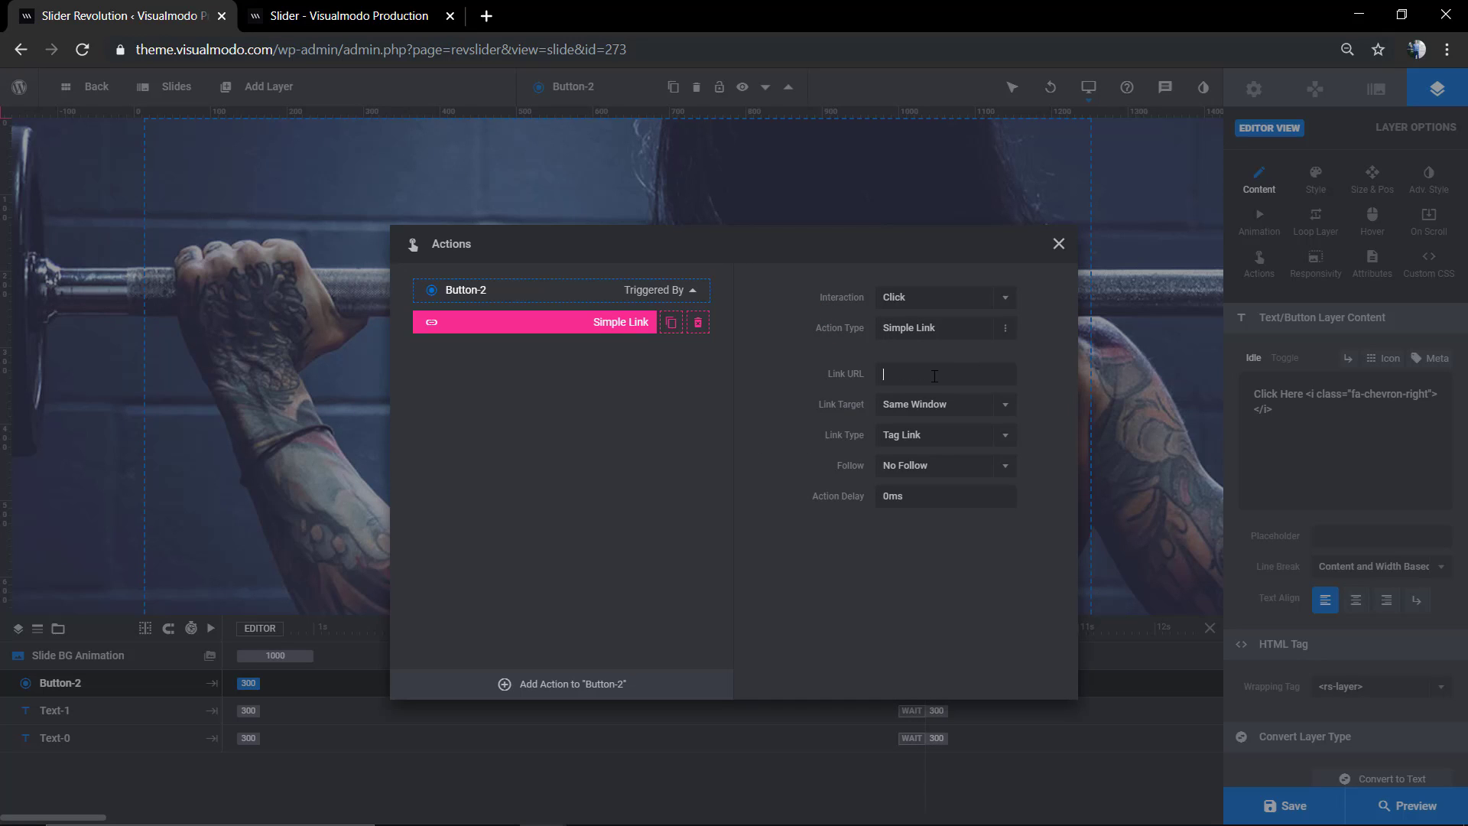
text(https://visualmodo.com)
click(781, 376)
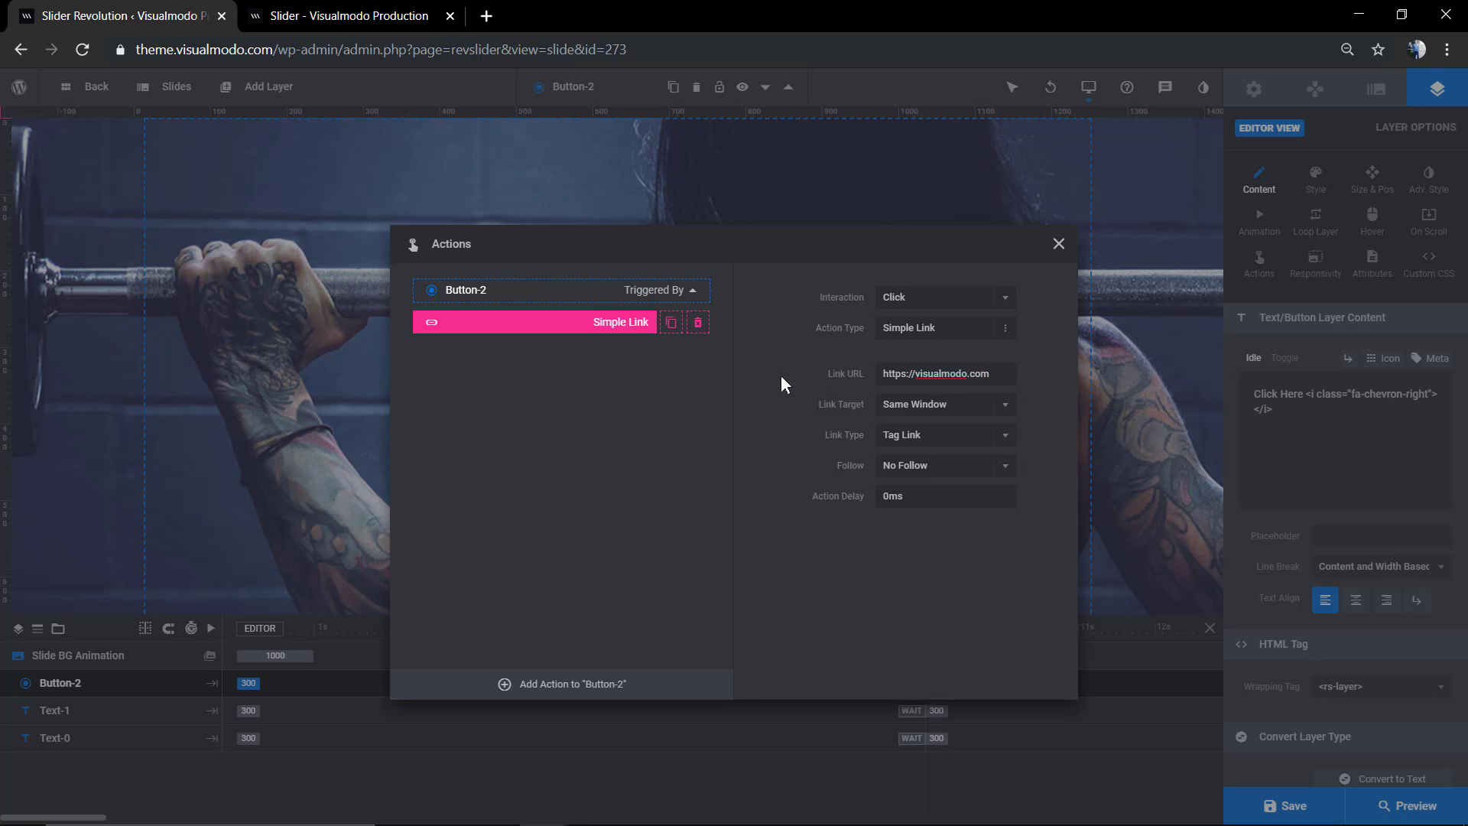
Make the link open in a New Window as a Tag Link with Follow Link, then close the dialog.
click(994, 404)
click(952, 457)
click(956, 435)
click(964, 443)
click(982, 465)
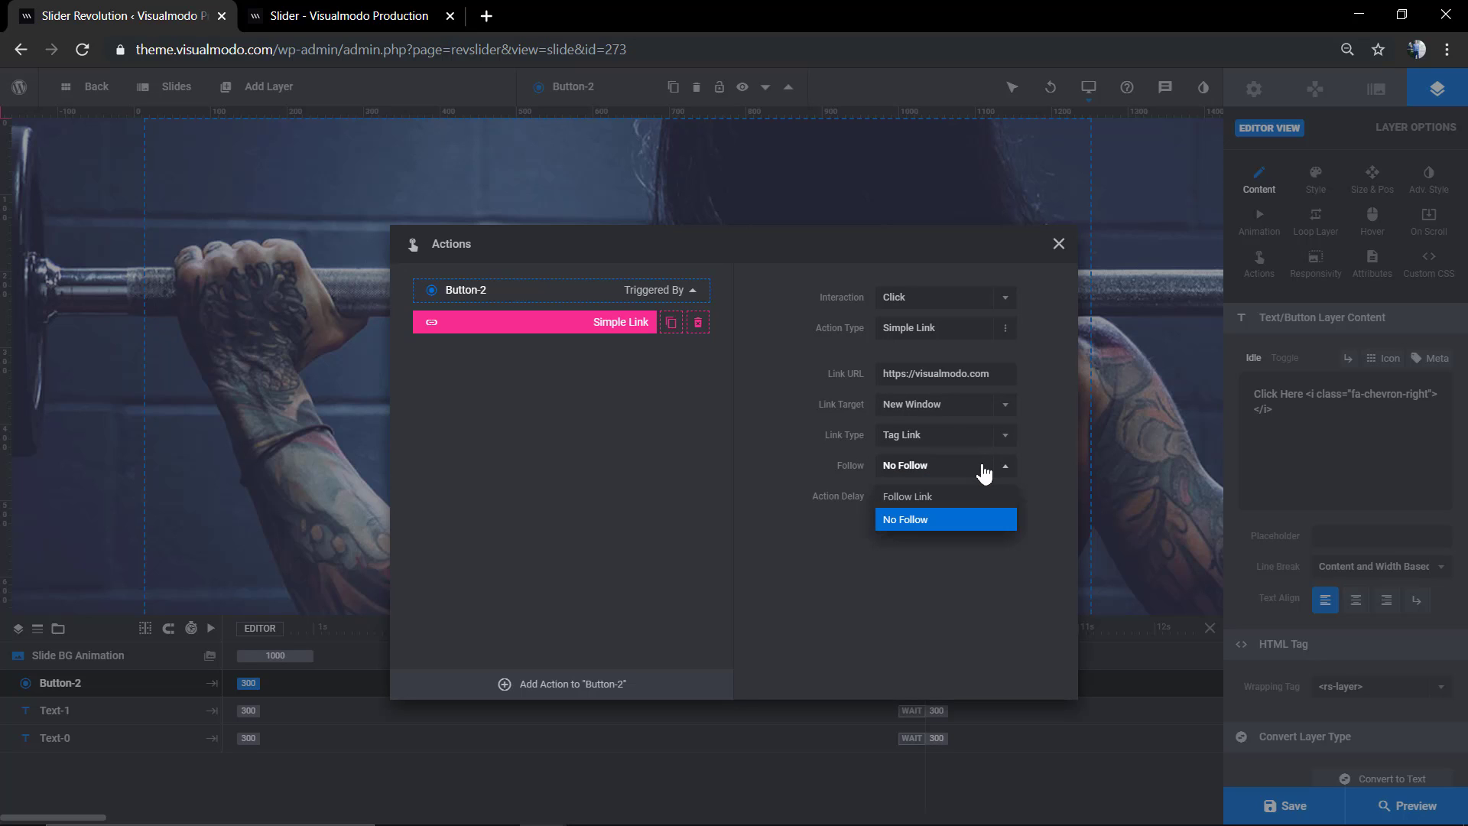
click(960, 498)
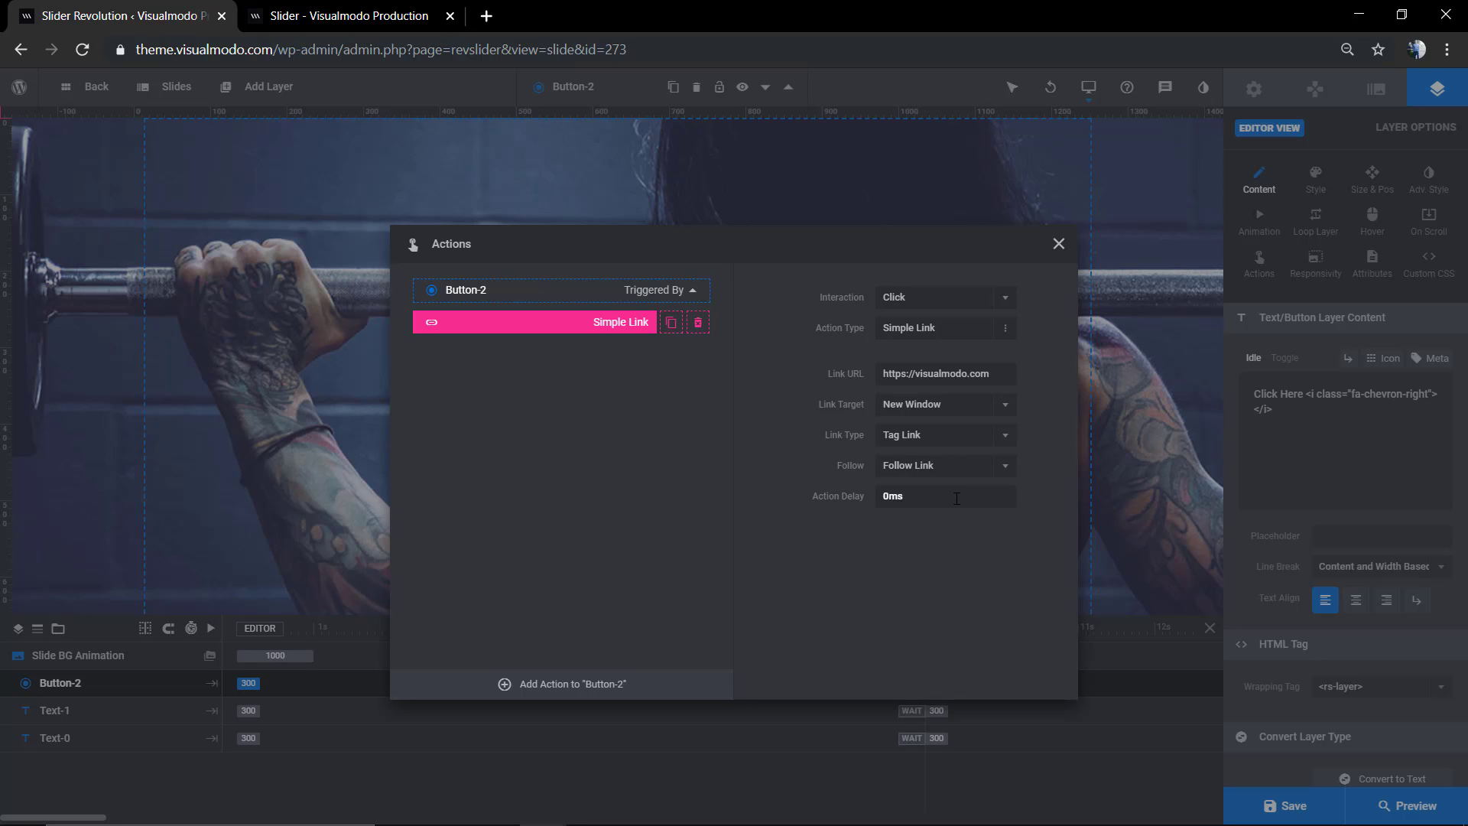
click(956, 498)
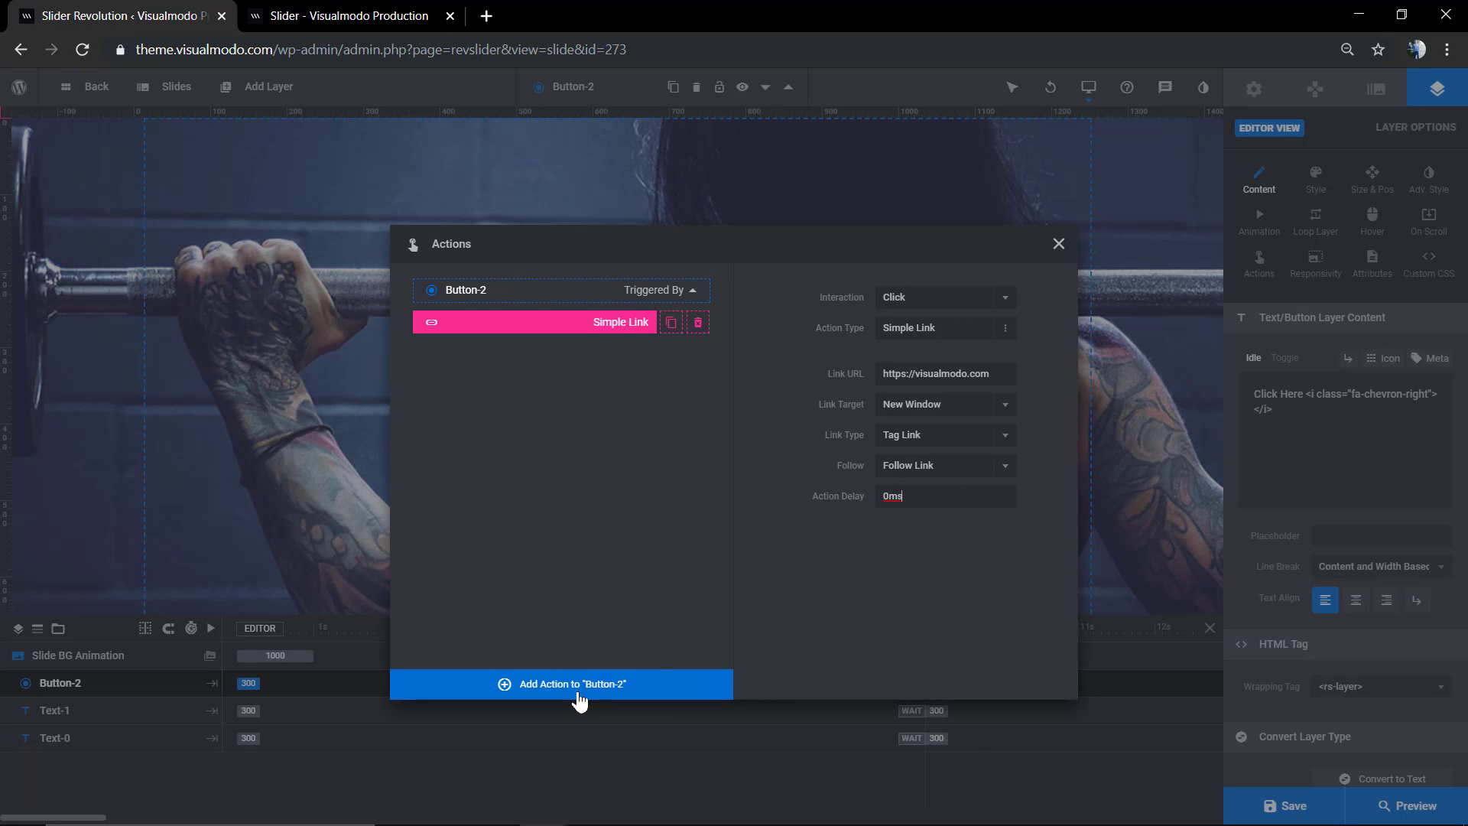
click(1057, 243)
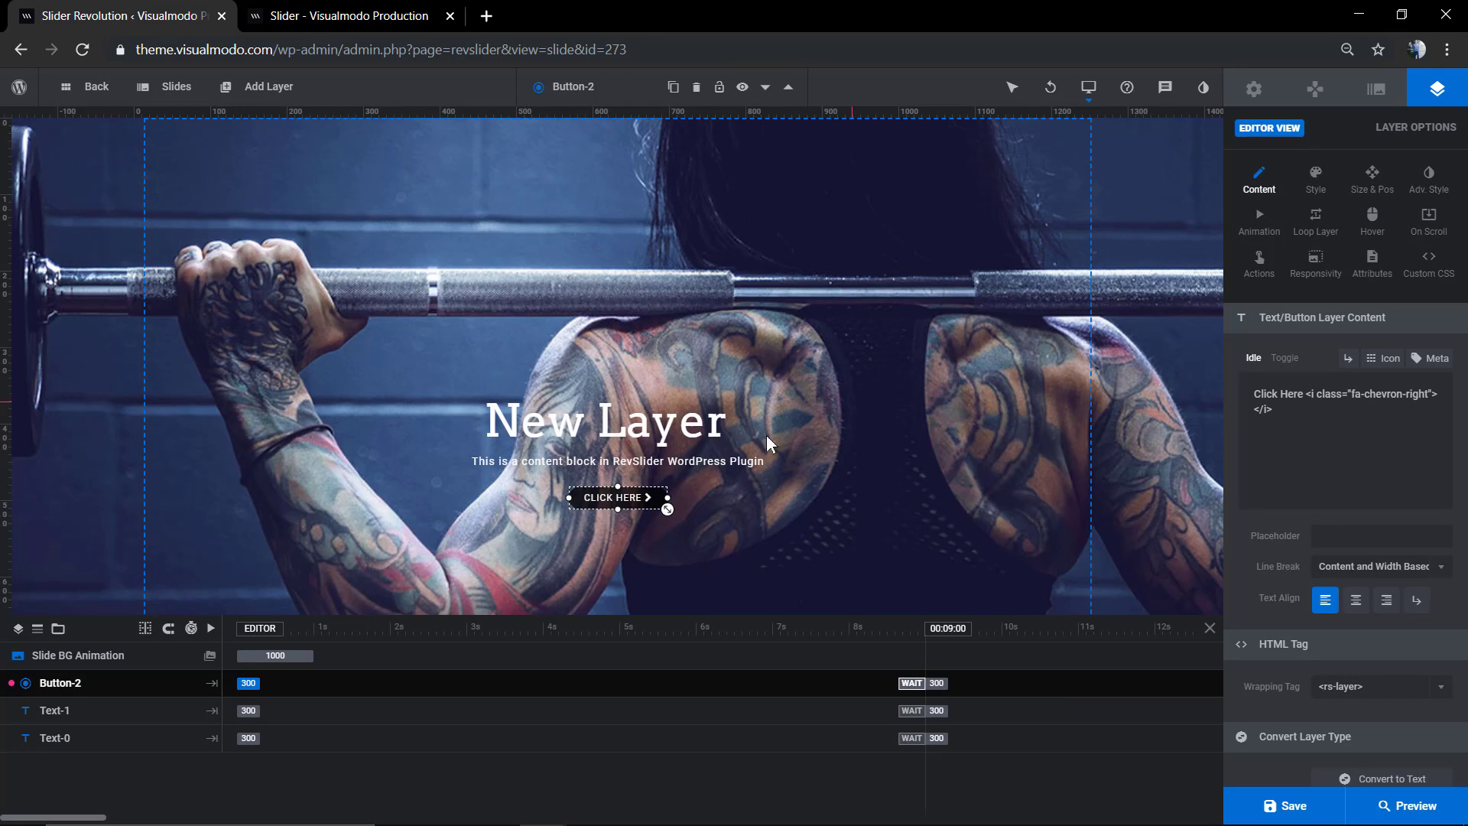
Save the slide, reload the live page and test that the link opens visualmodo.com in a new tab.
click(1292, 812)
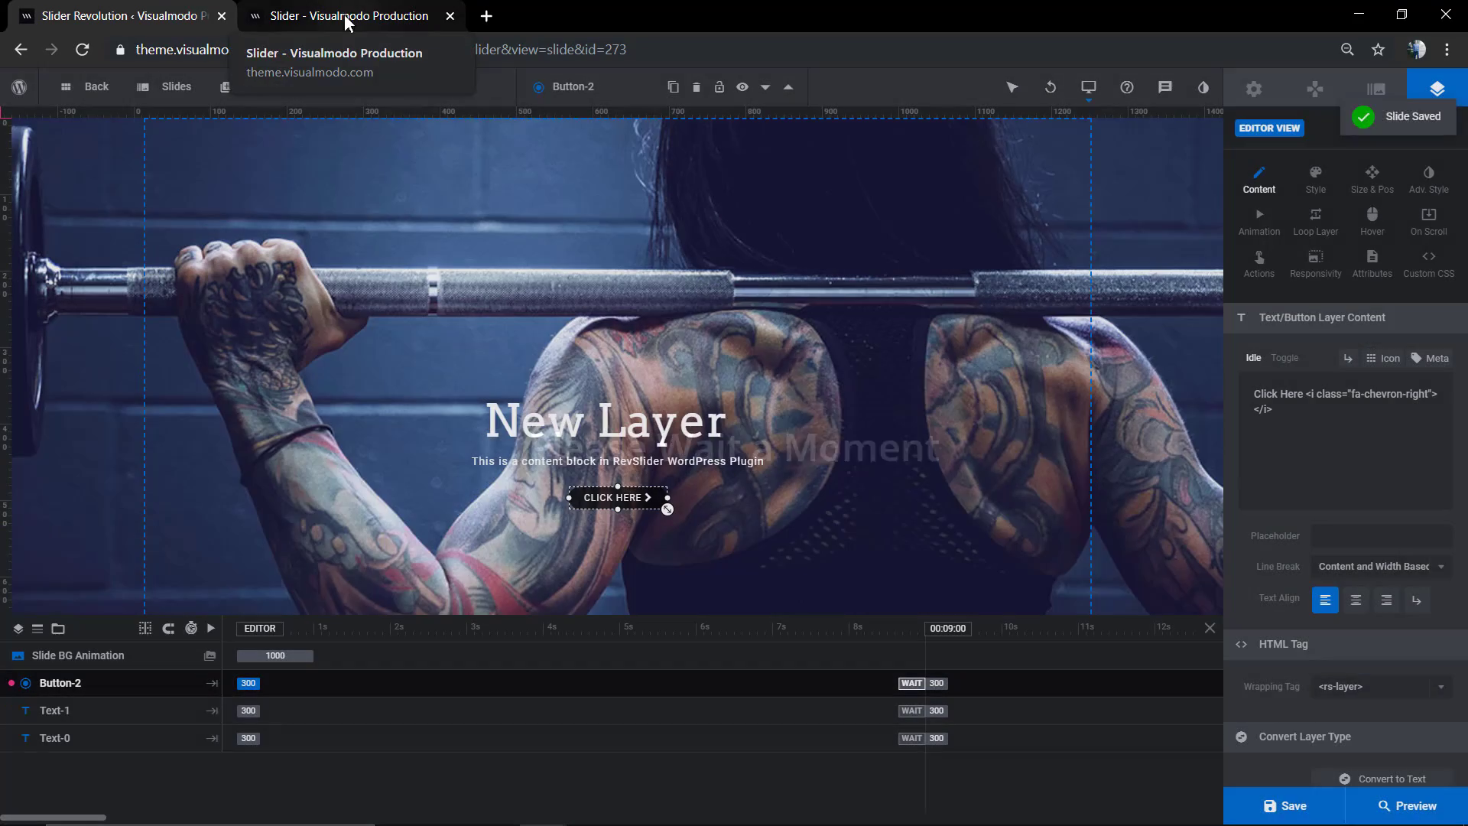
click(344, 14)
key(F5)
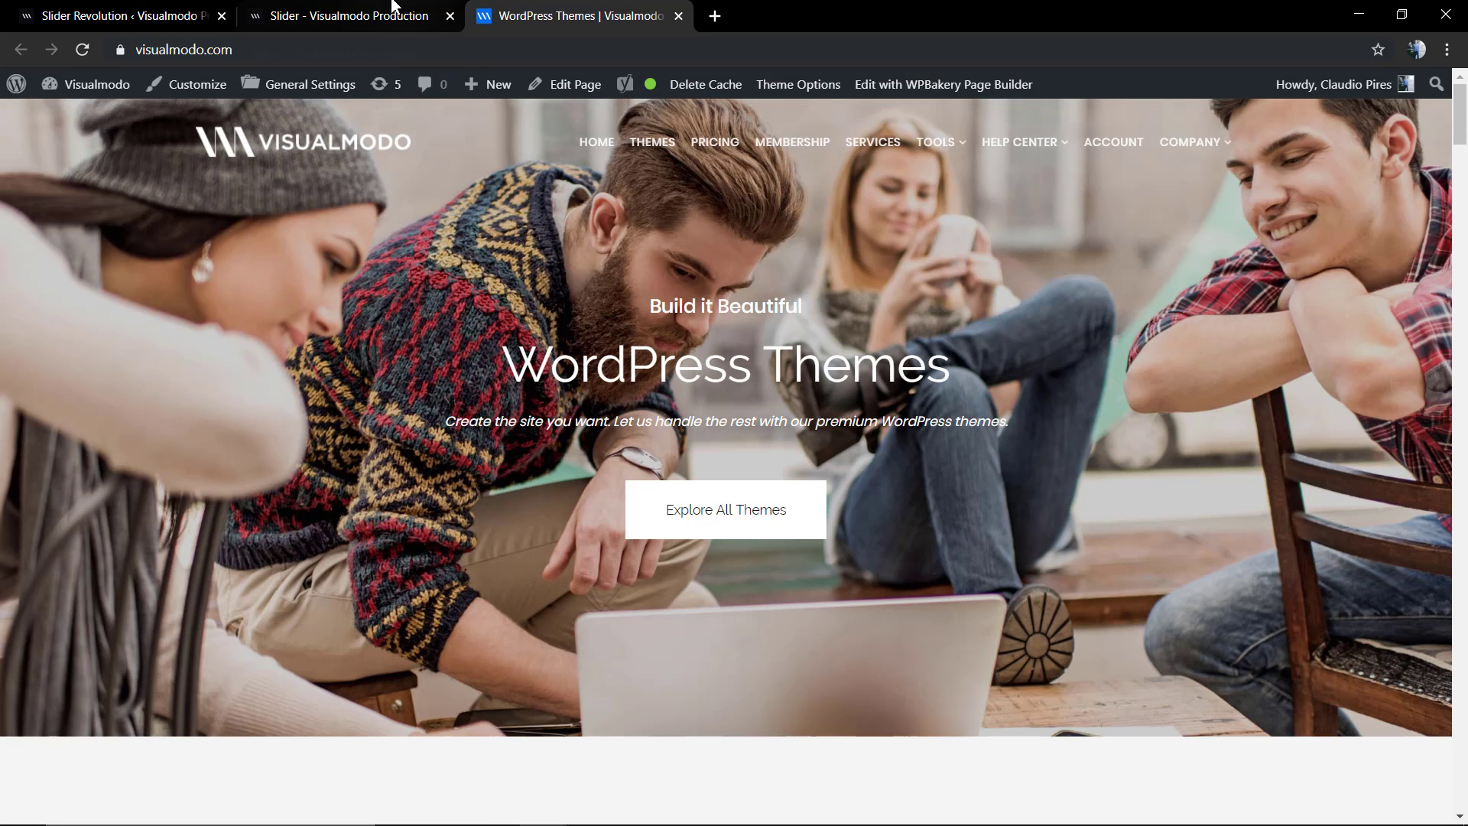
click(392, 8)
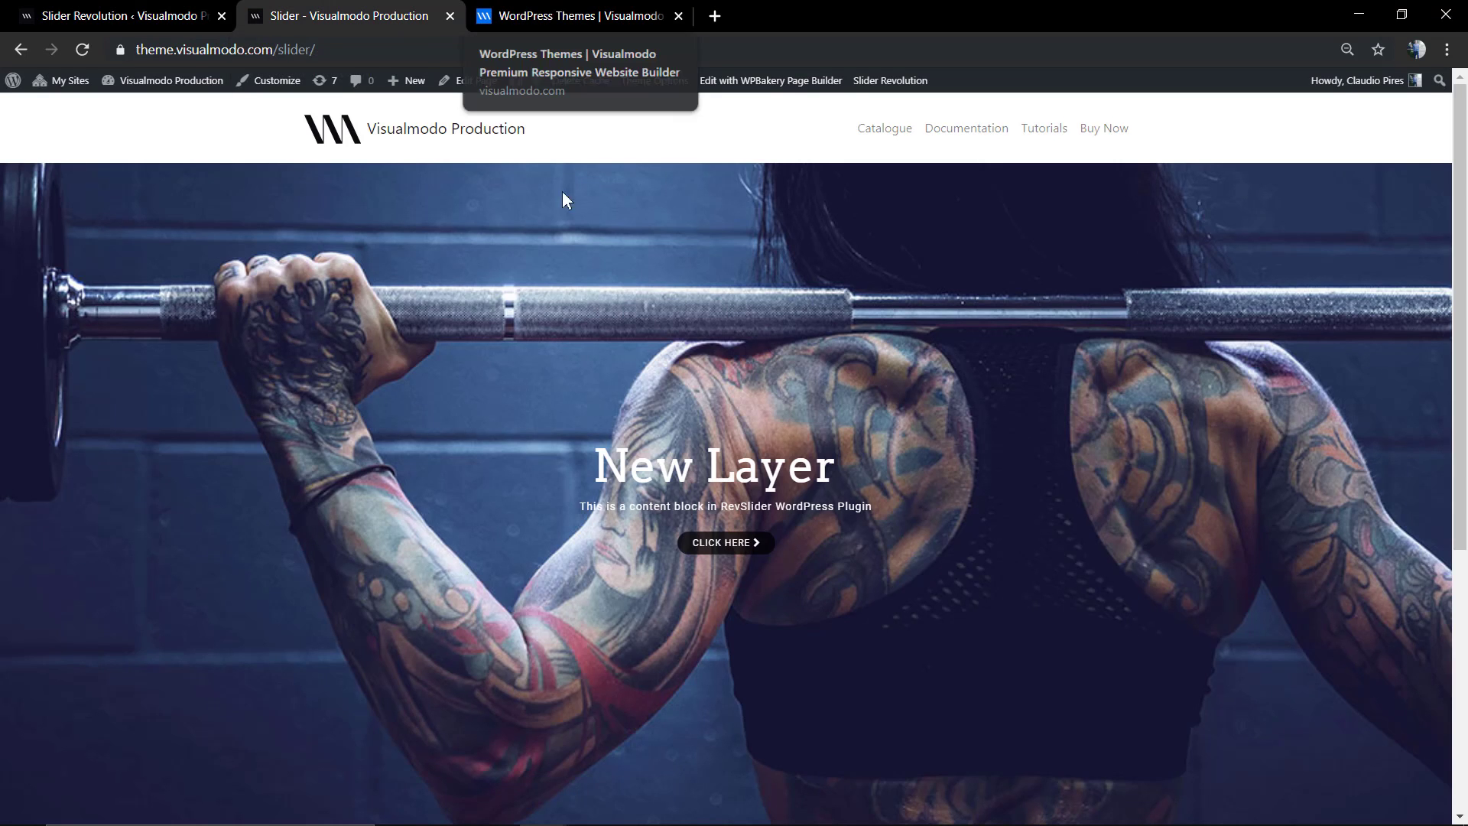
Back in the editor, remove Button-2's Simple Link action and browse the action types up to Link Actions.
click(216, 3)
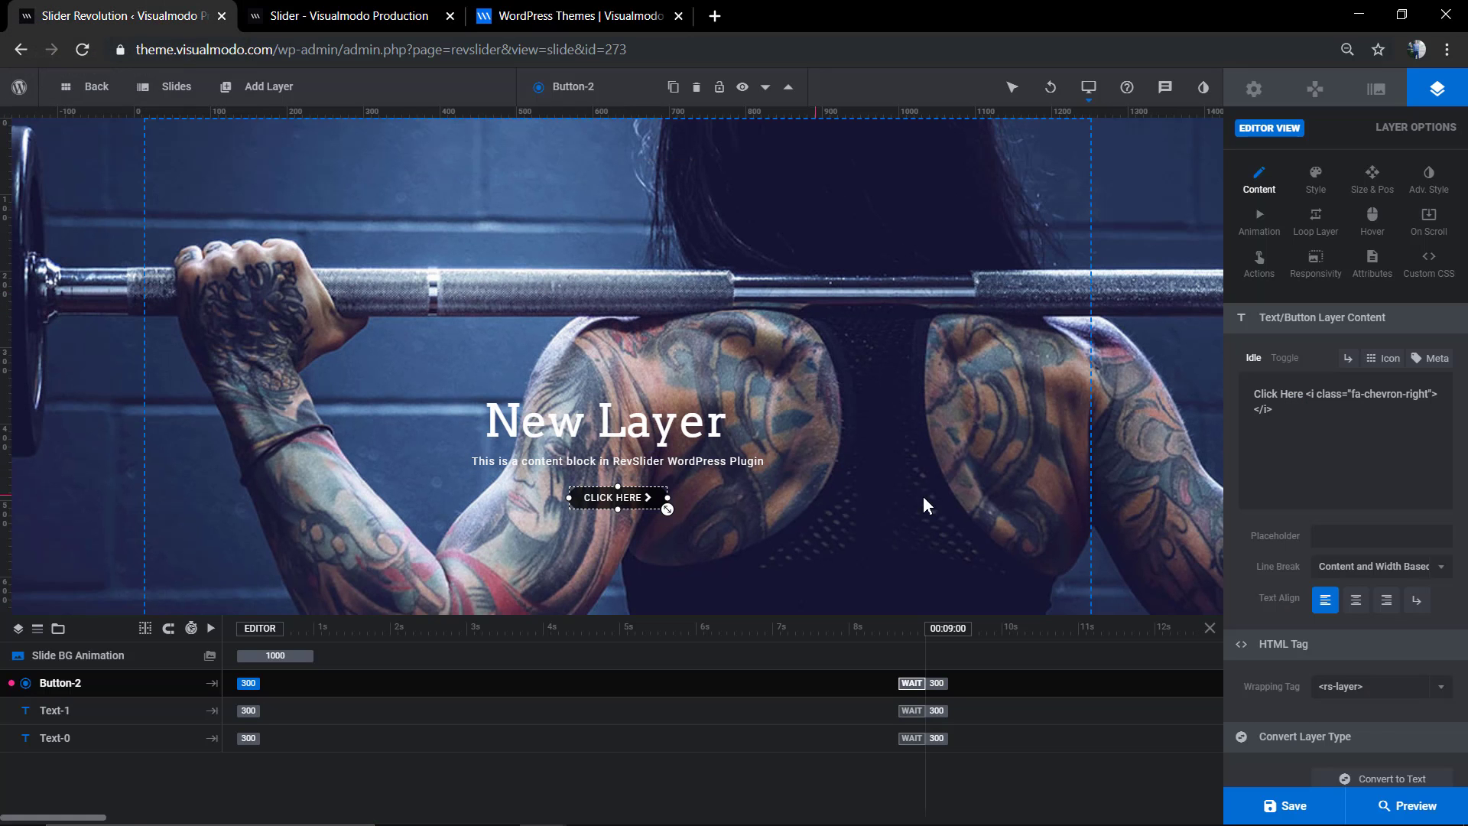
click(1259, 264)
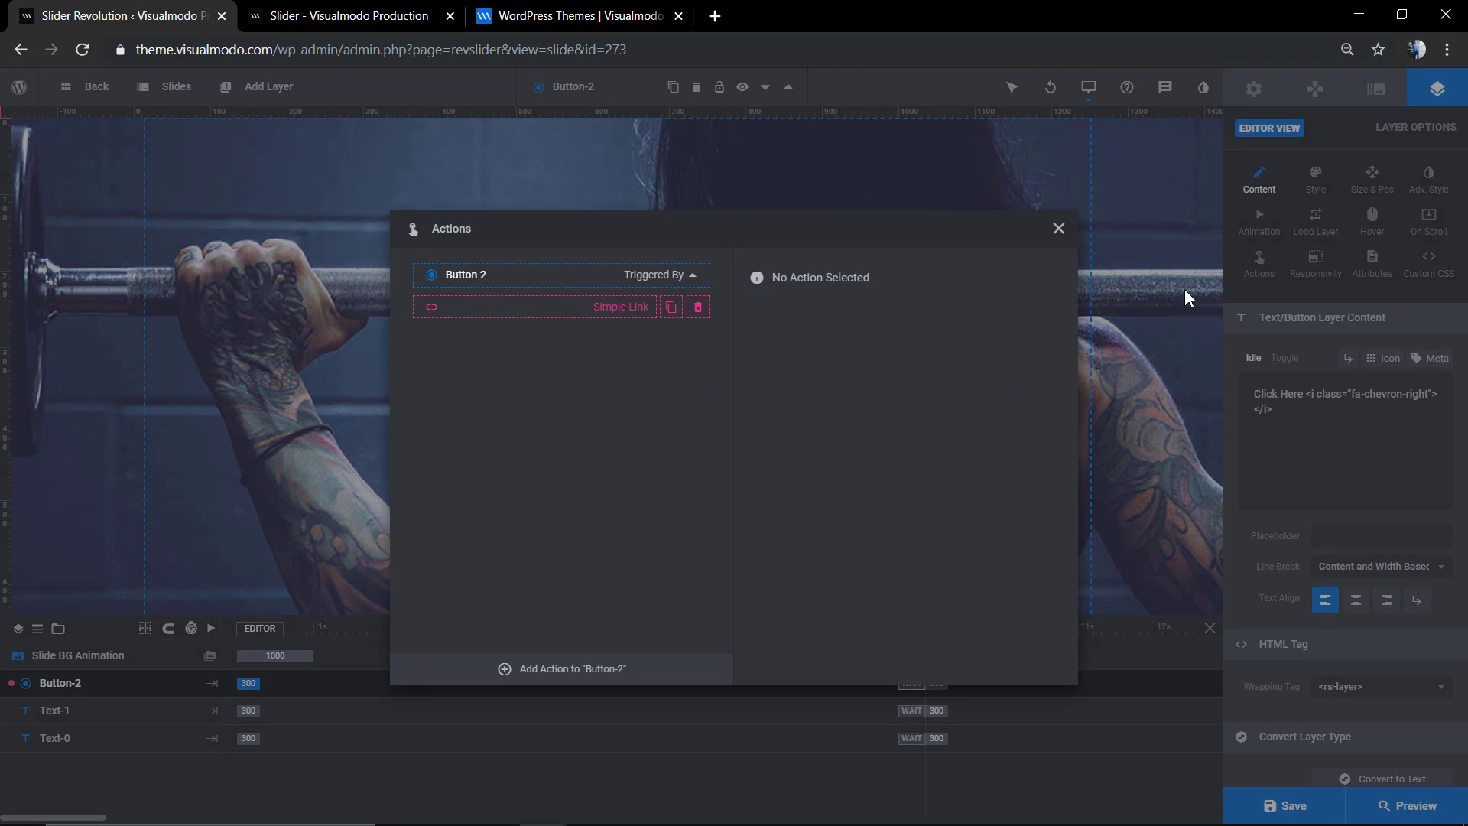
click(697, 307)
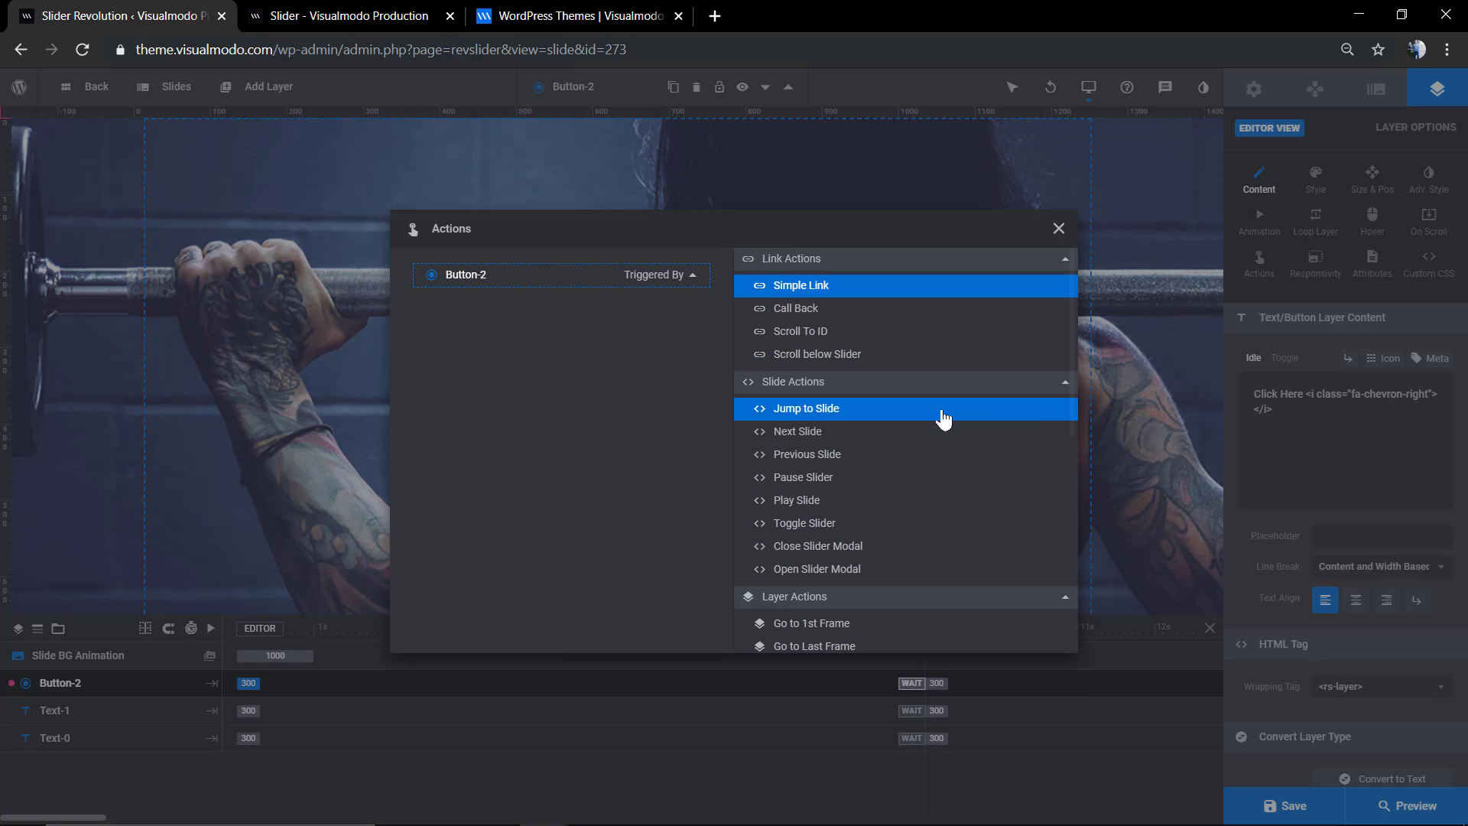
scroll(940, 482, down, 2)
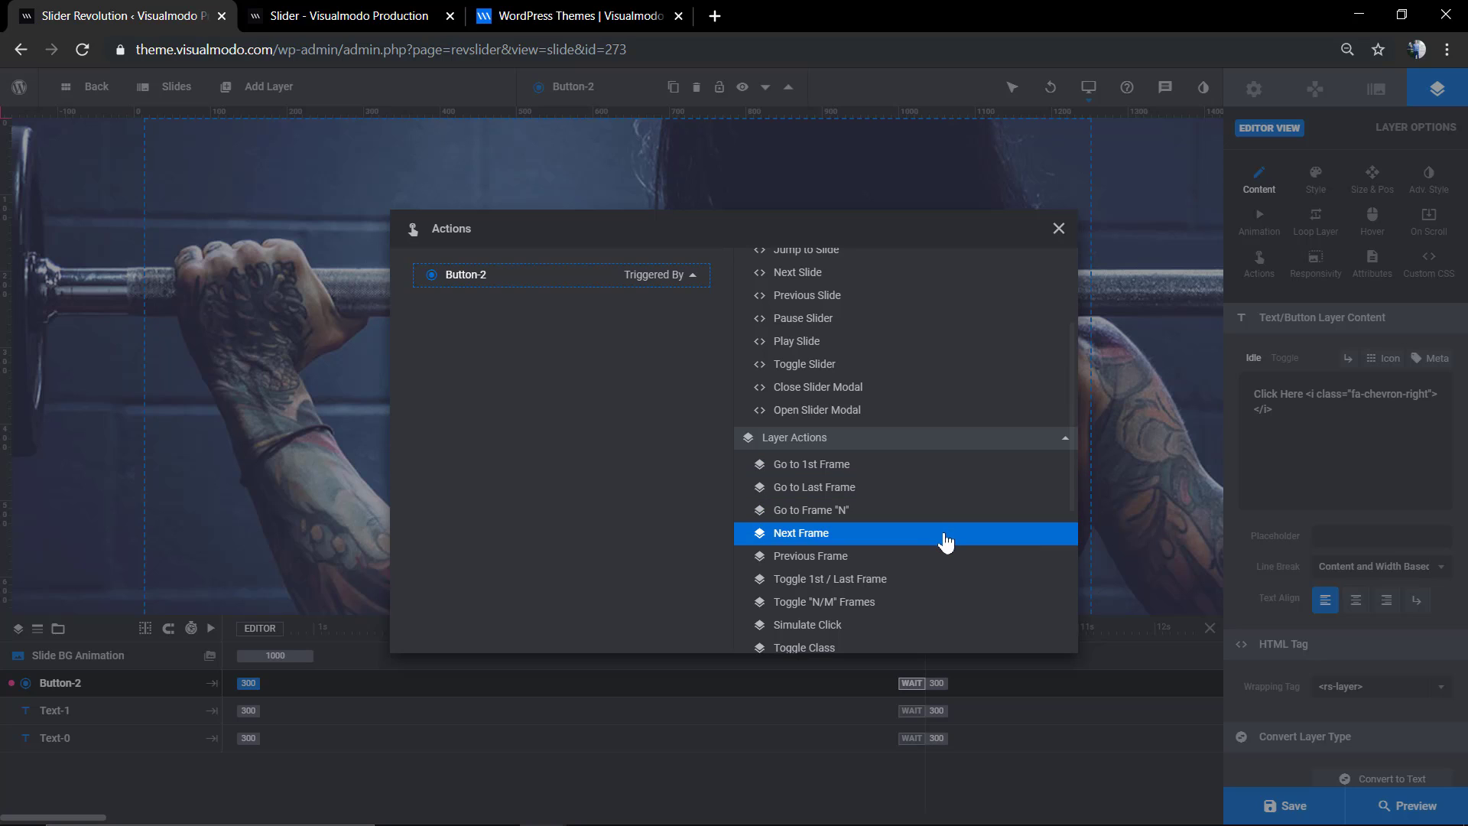
scroll(947, 542, down, 2)
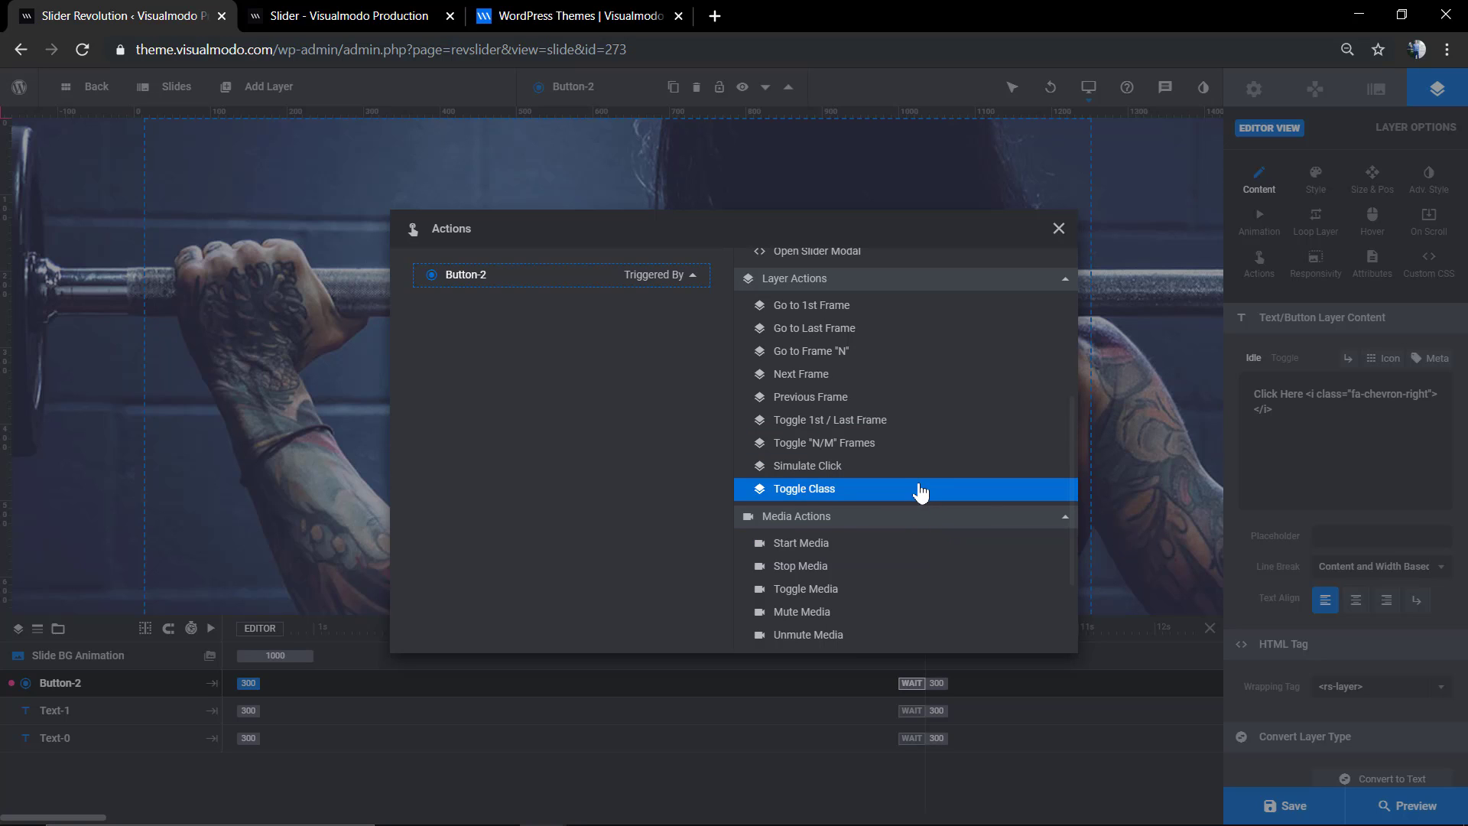
scroll(917, 492, up, 2)
scroll(901, 418, up, 2)
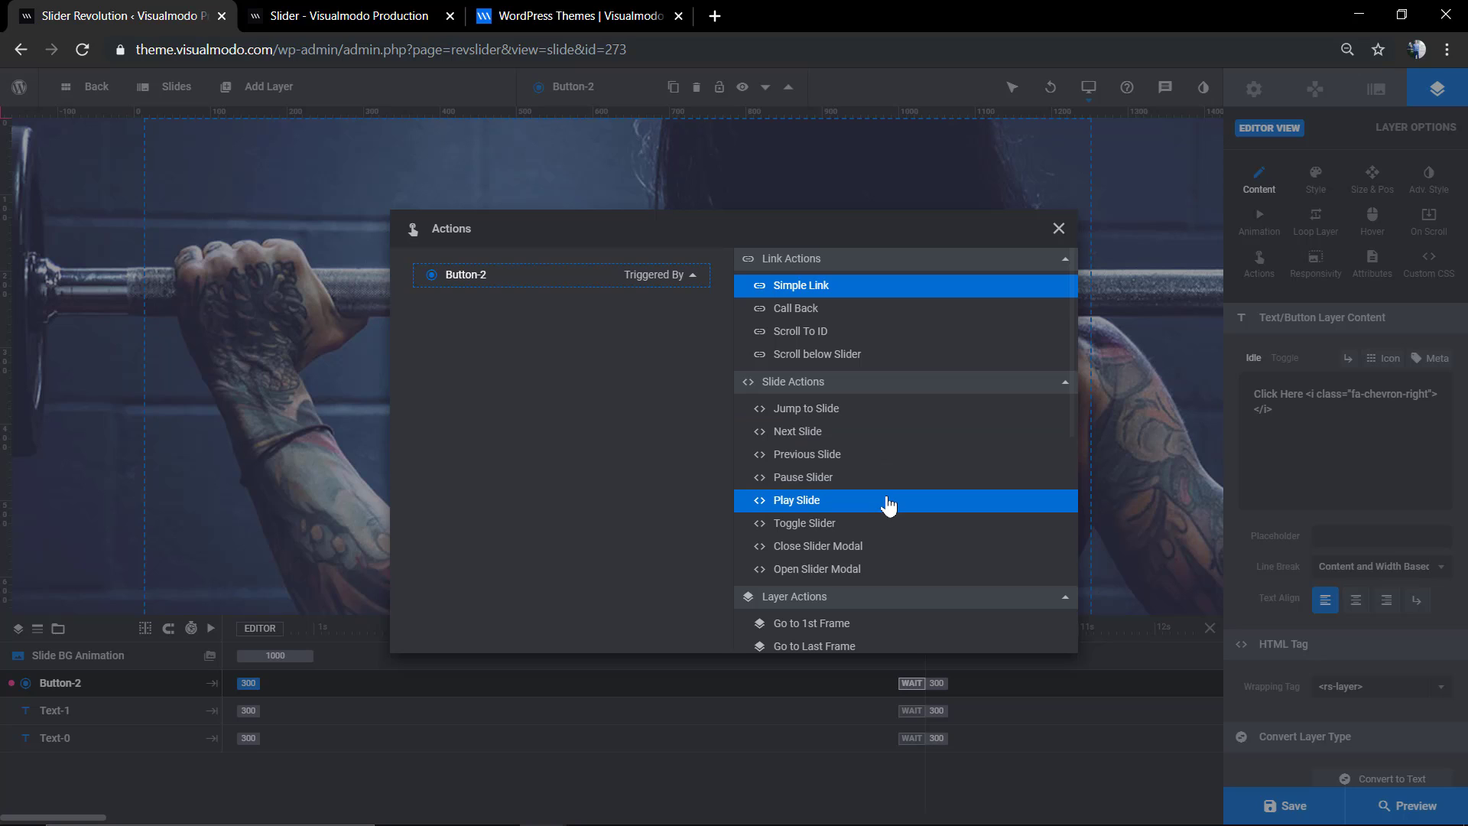
Give Button-2 a Scroll below Slider action (0px offset, Power1.easeInOut, 1000ms) and save the slide.
click(835, 362)
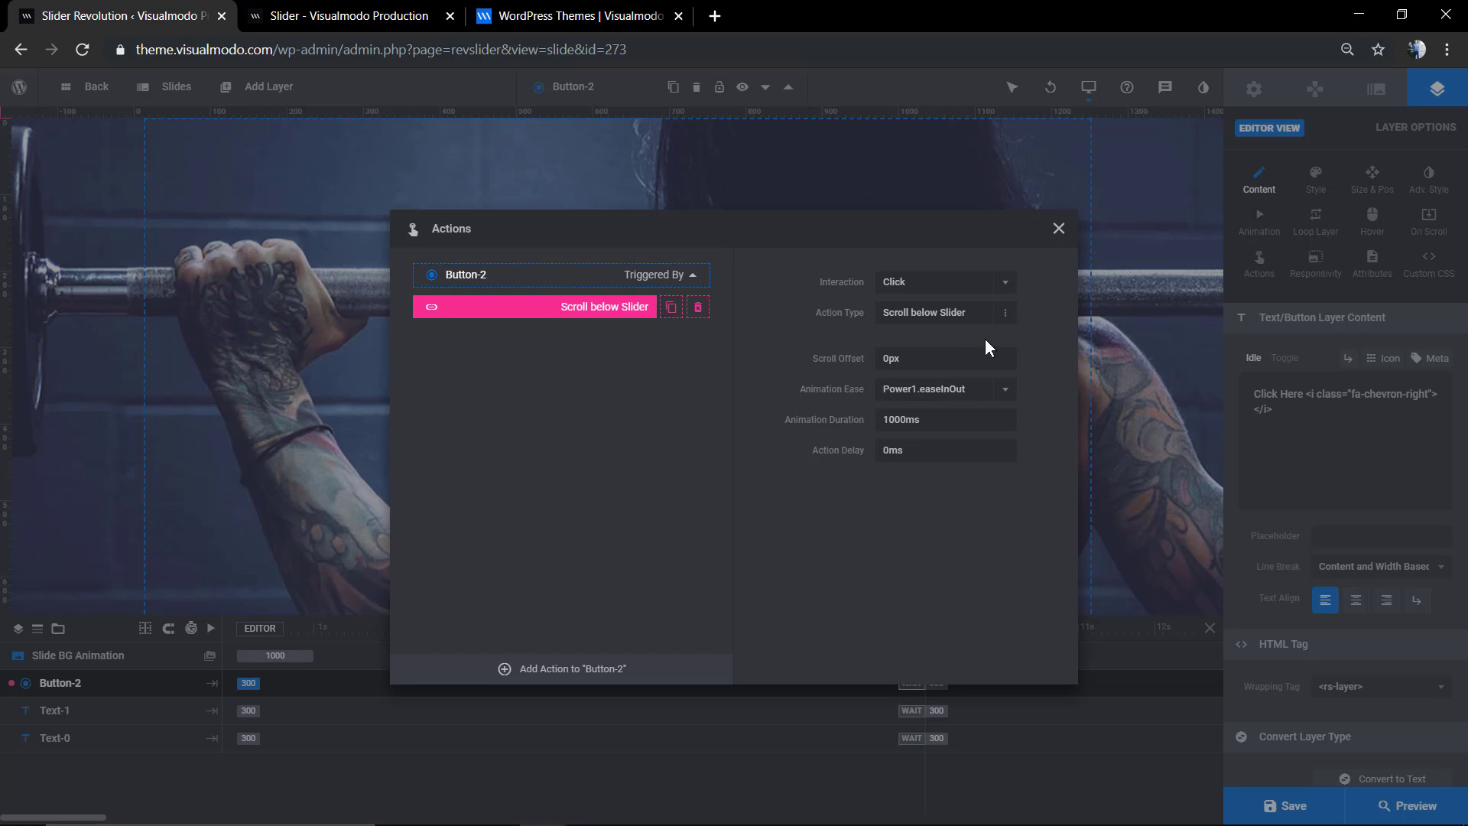
click(937, 362)
click(968, 315)
click(913, 354)
click(961, 392)
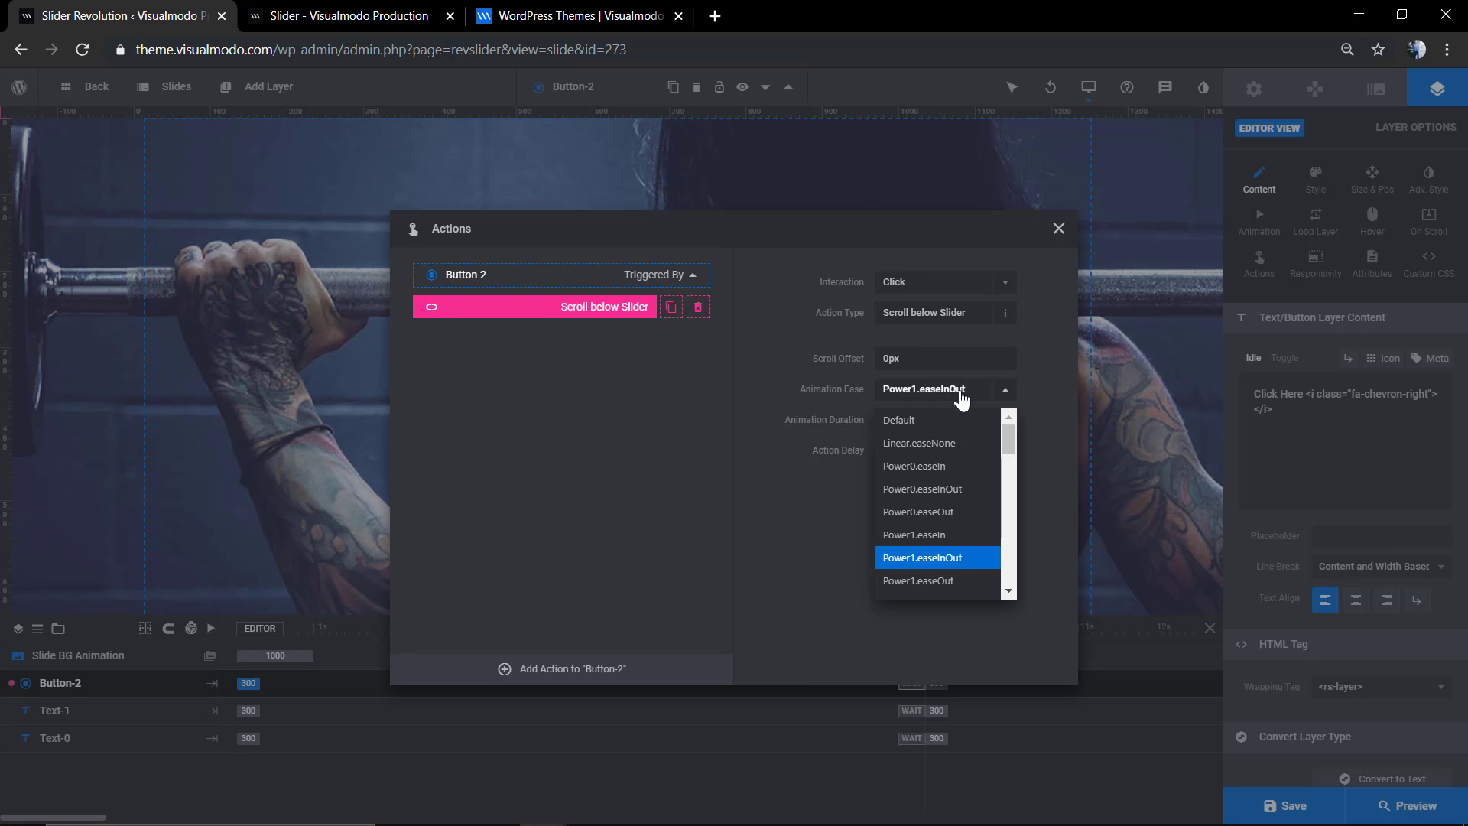
click(961, 392)
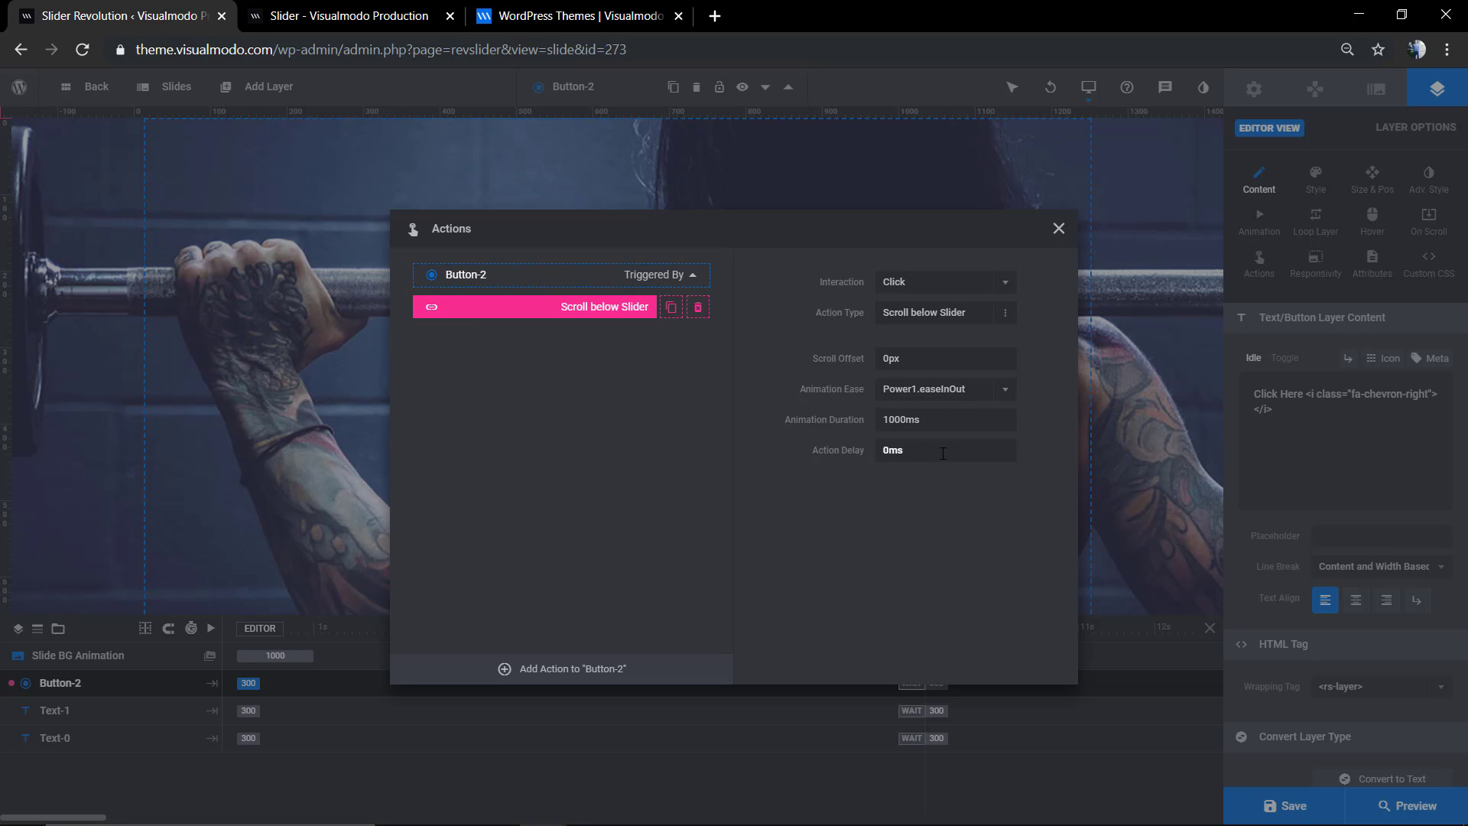
click(1058, 228)
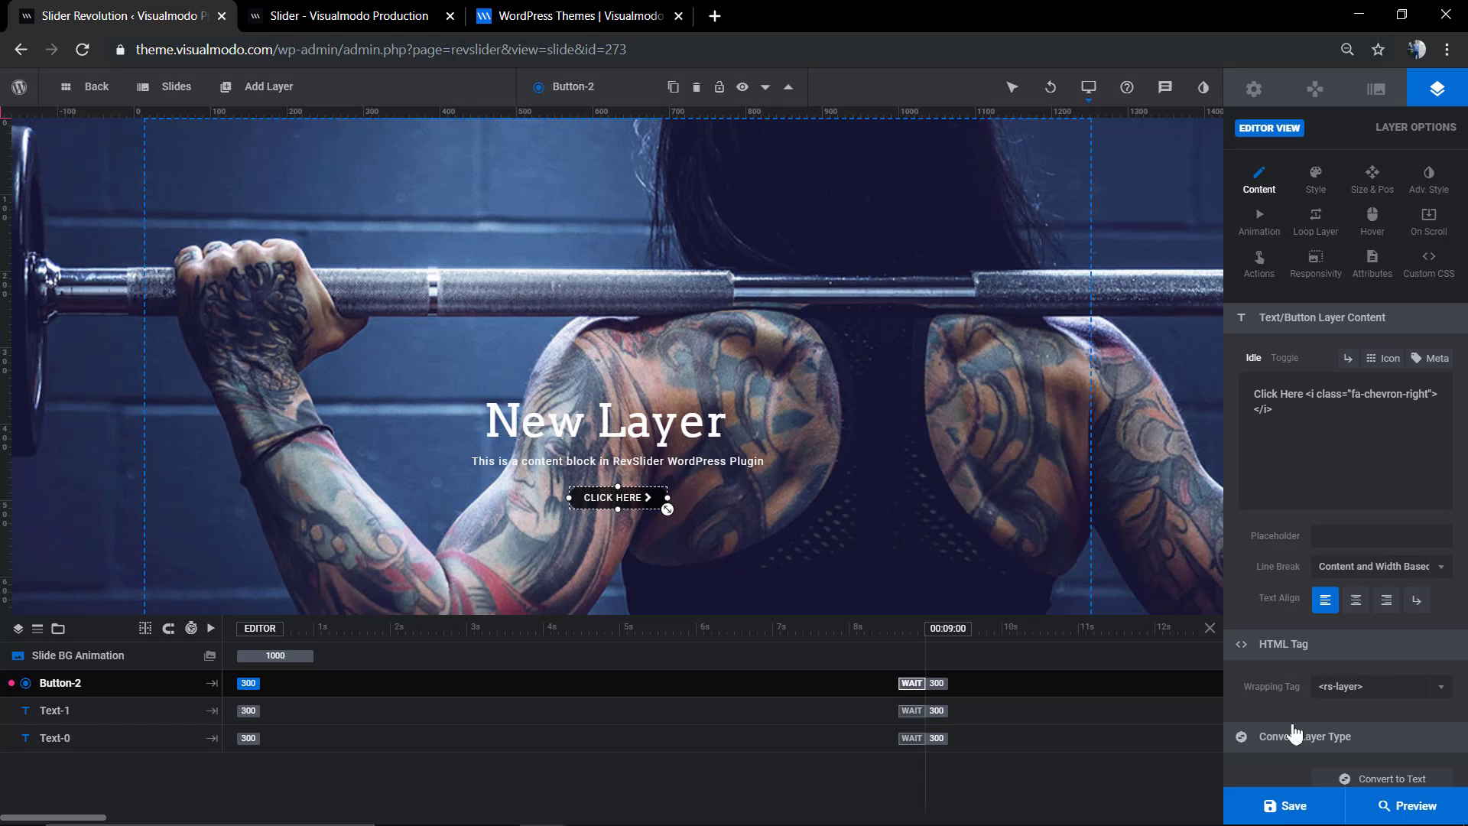
click(1285, 805)
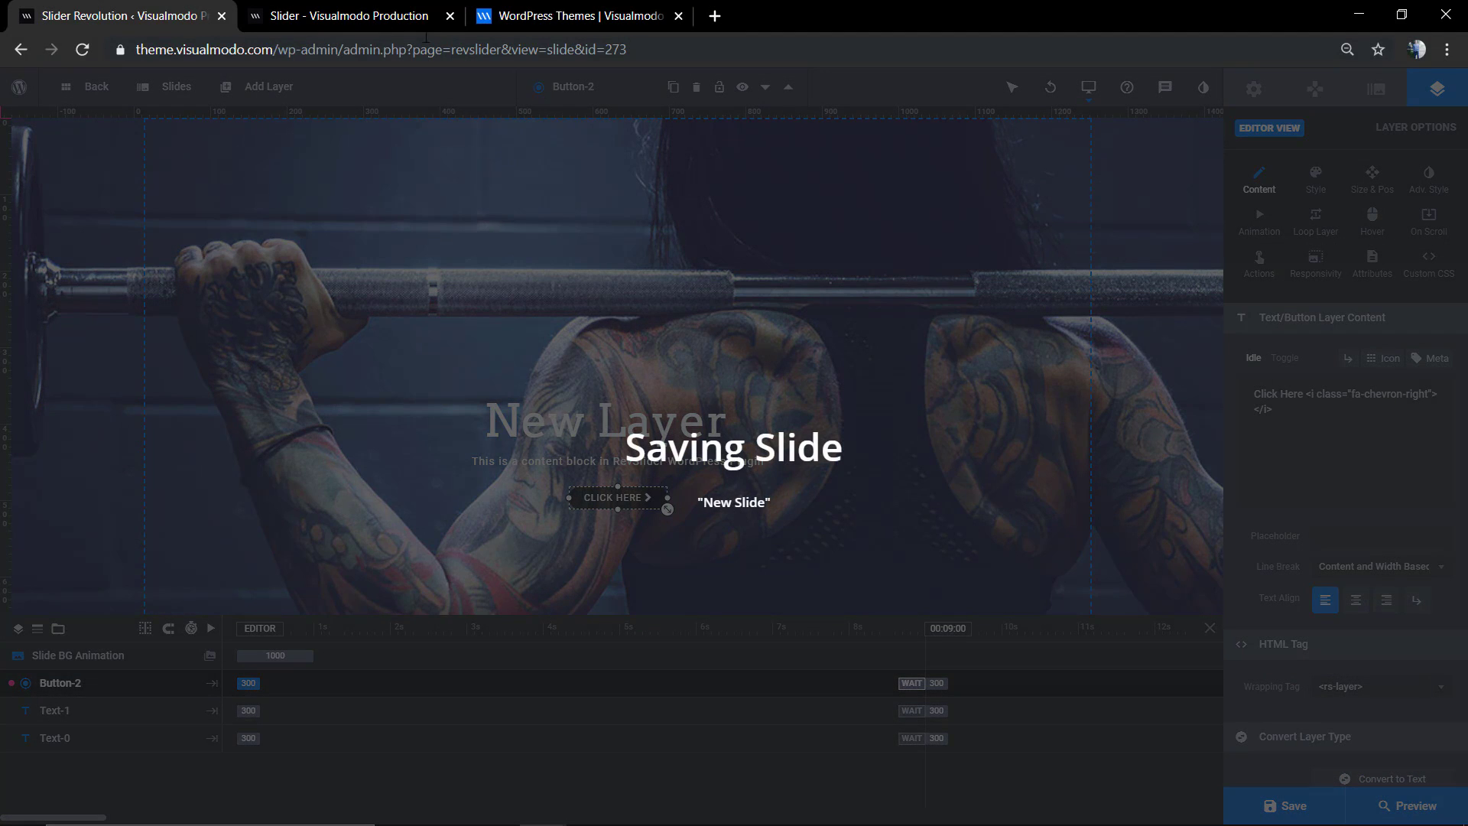
On the live Slider page, test CLICK HERE twice to confirm it scrolls down below the slider.
click(352, 15)
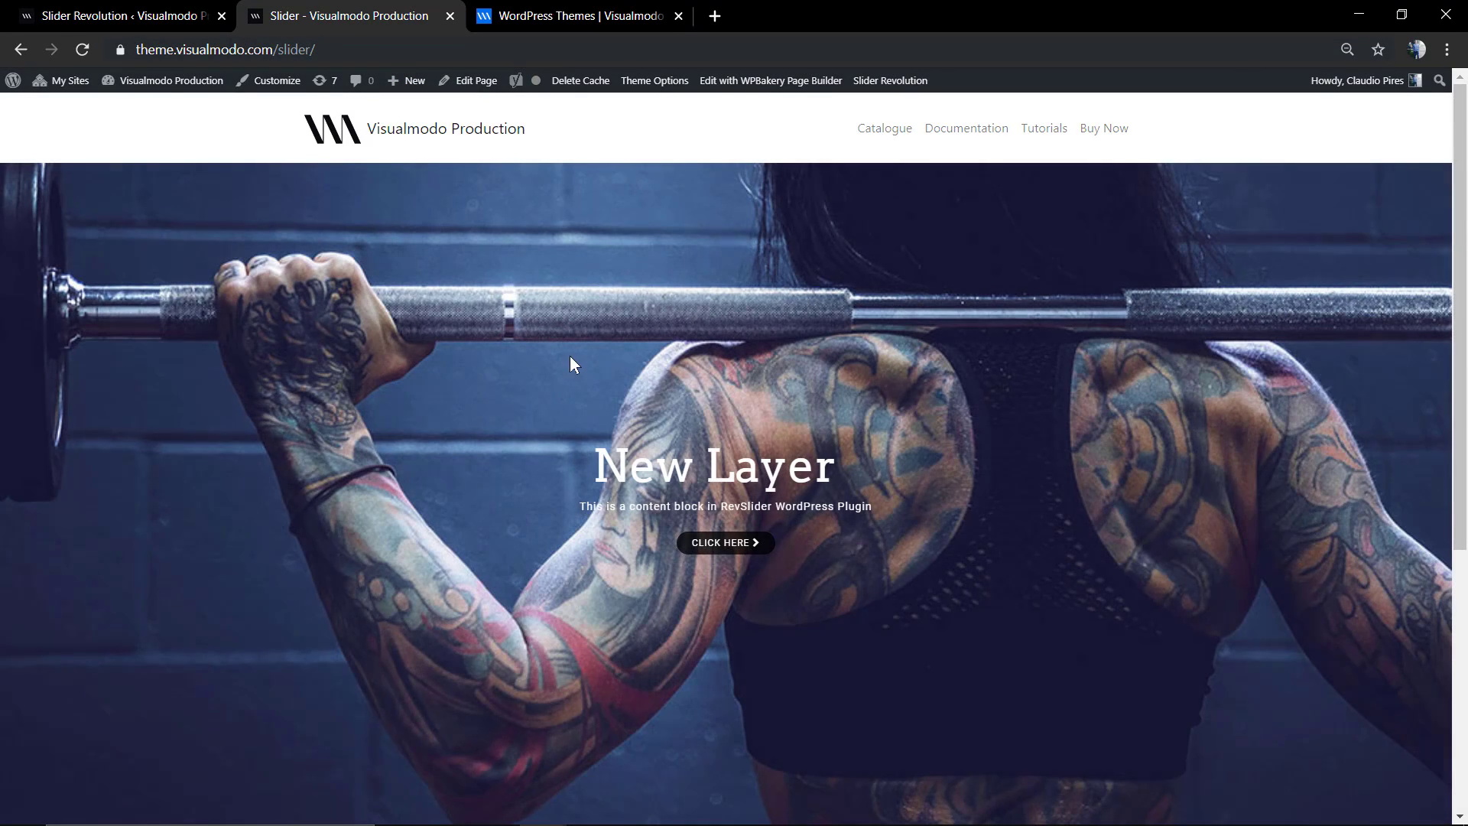
click(738, 544)
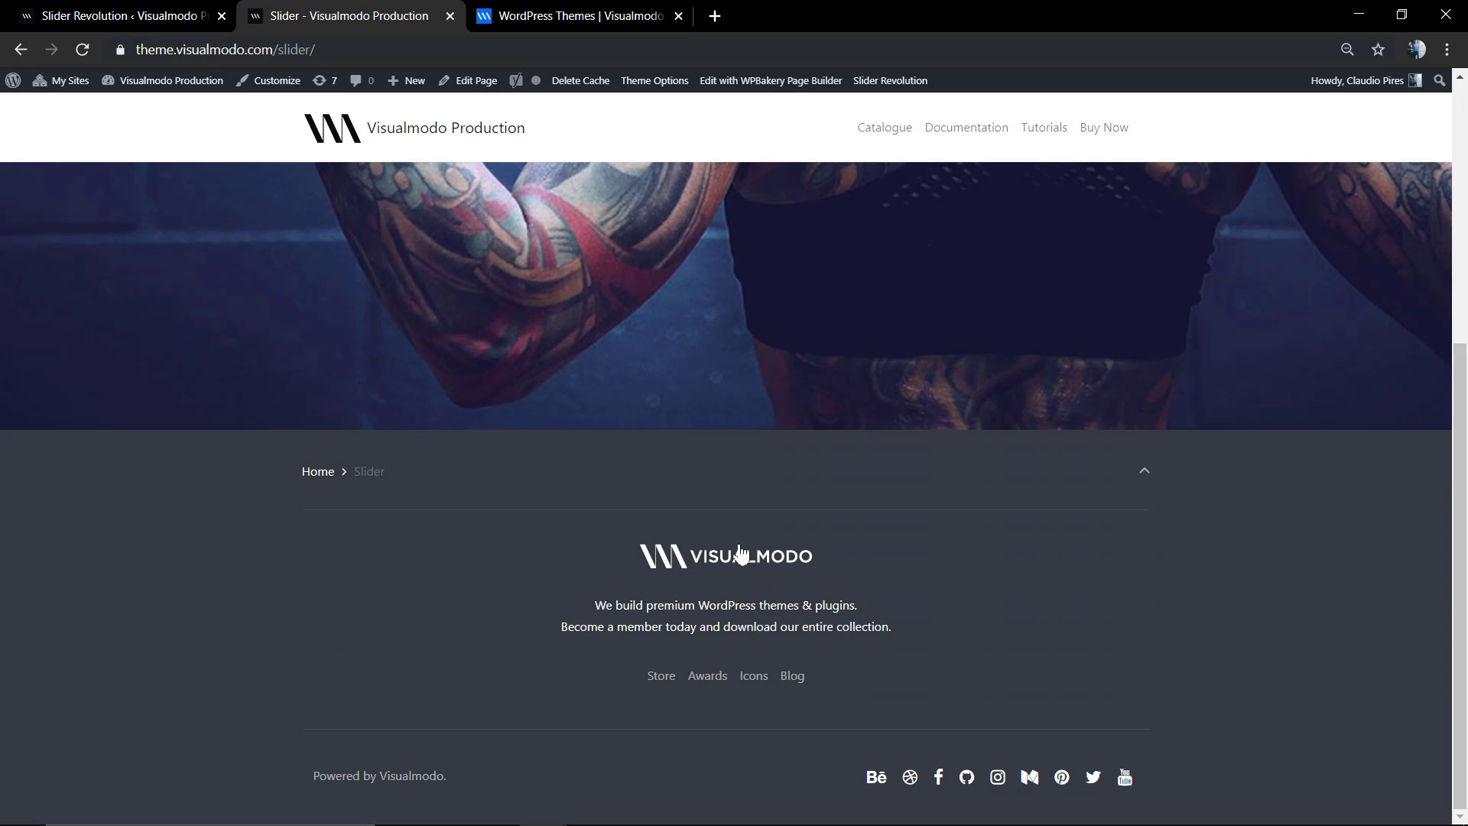
scroll(738, 545, up, 5)
click(738, 544)
scroll(740, 552, up, 5)
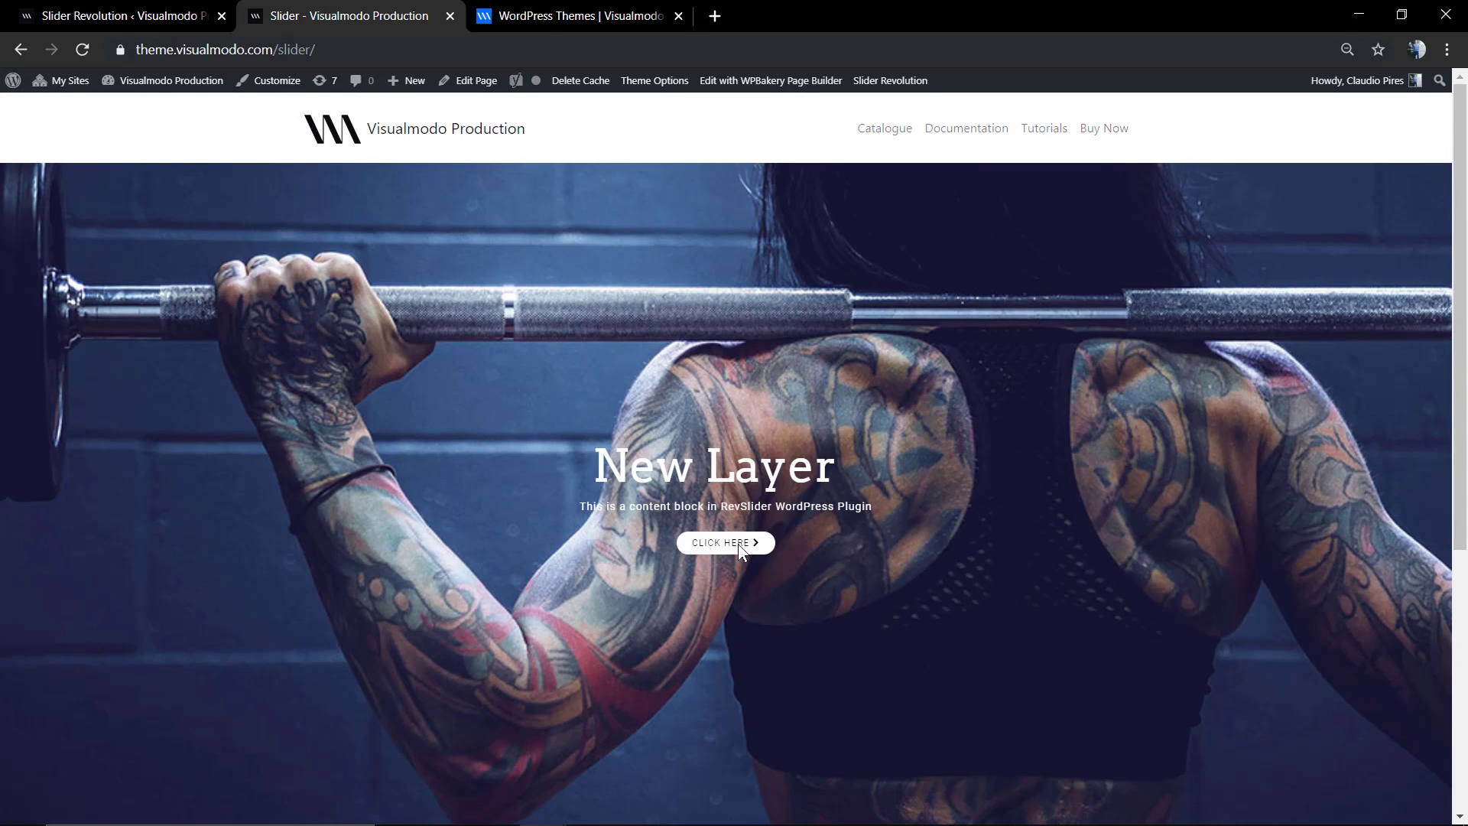
Back in the editor, check the New Layer heading's actions and close that dialog.
click(157, 14)
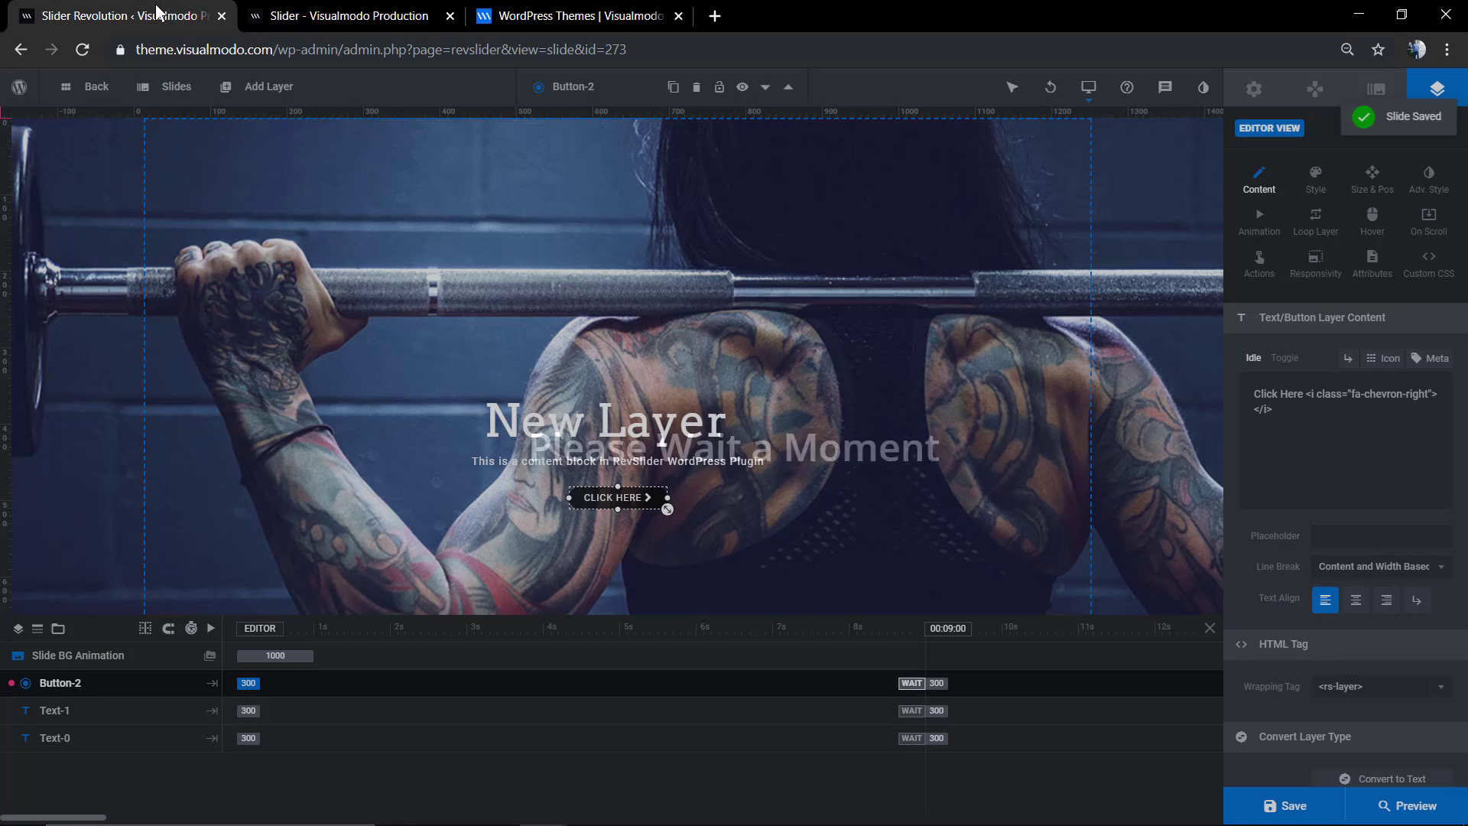
click(705, 497)
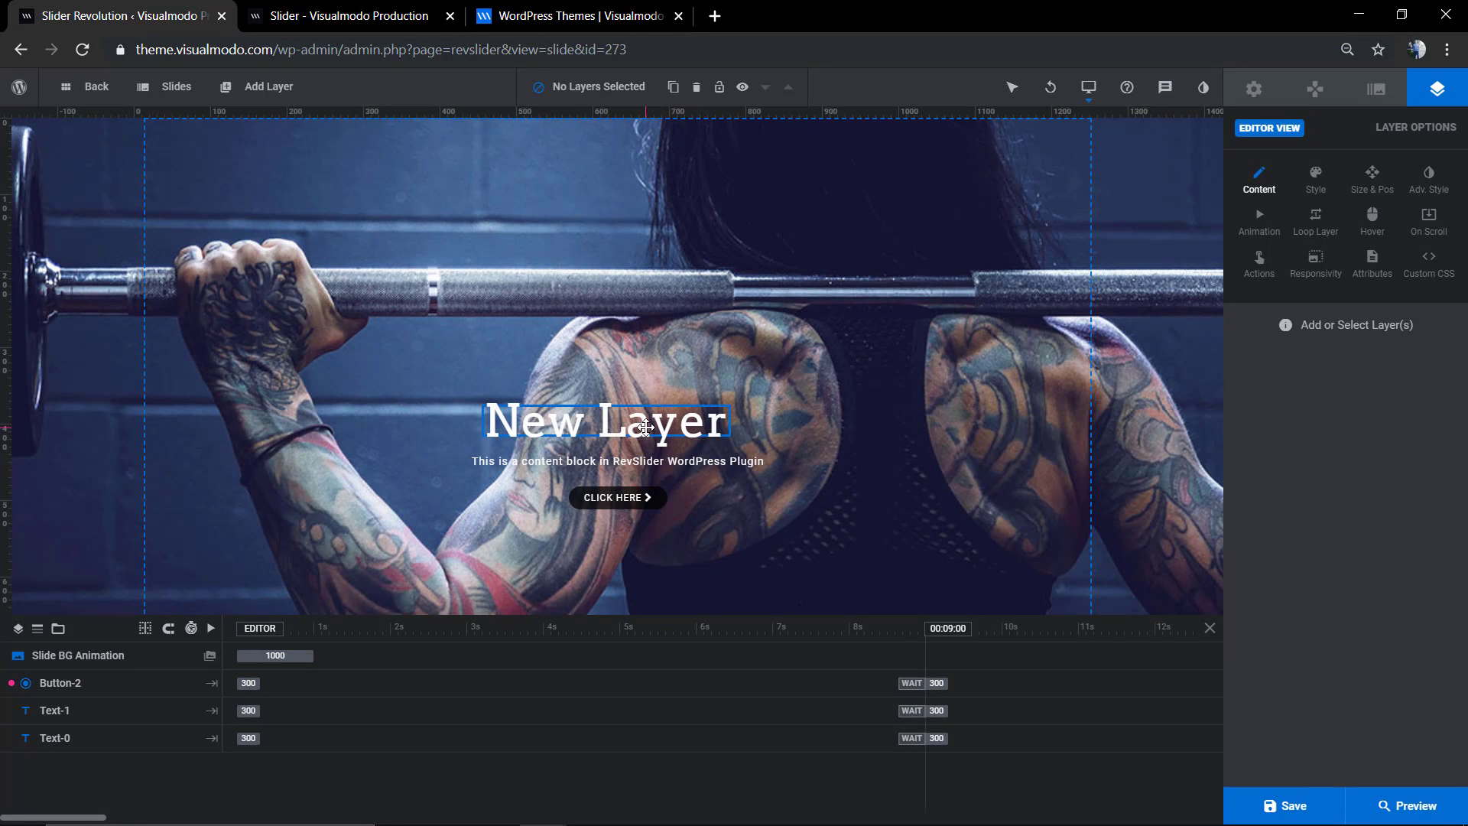
click(650, 425)
click(1259, 268)
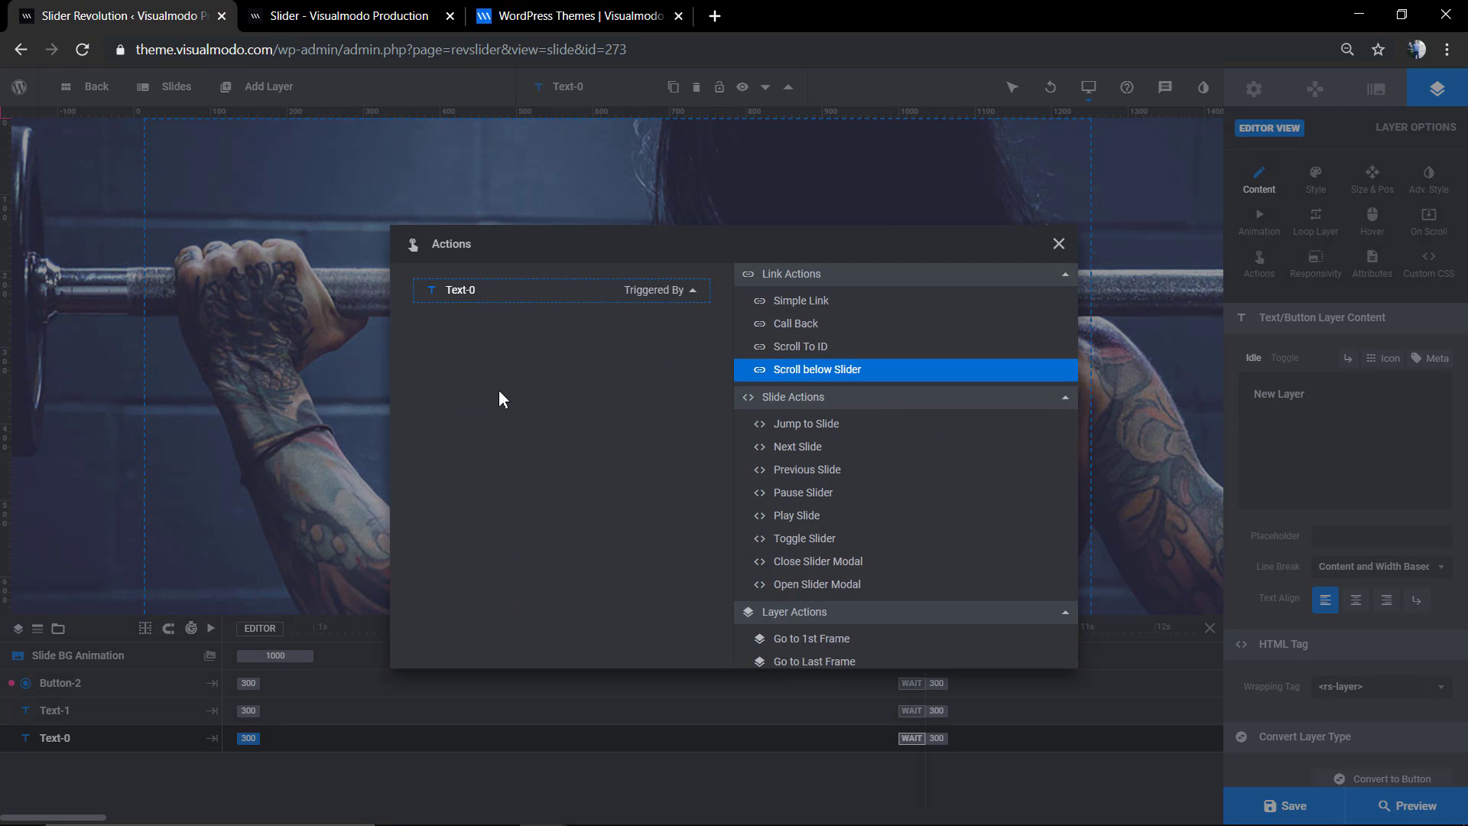
click(1058, 243)
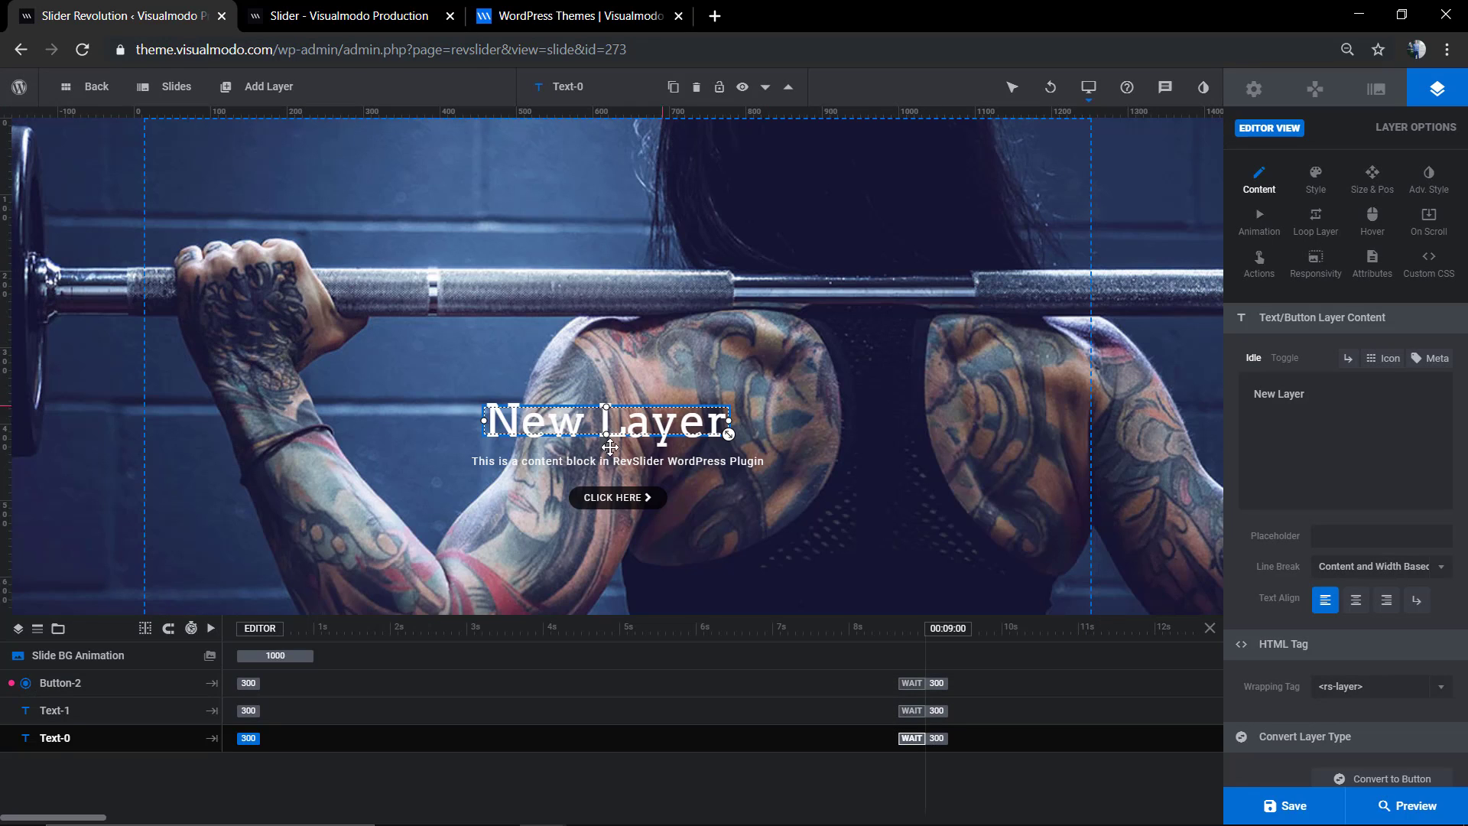
Reselect the CLICK HERE button layer and review its animation and content settings.
click(612, 501)
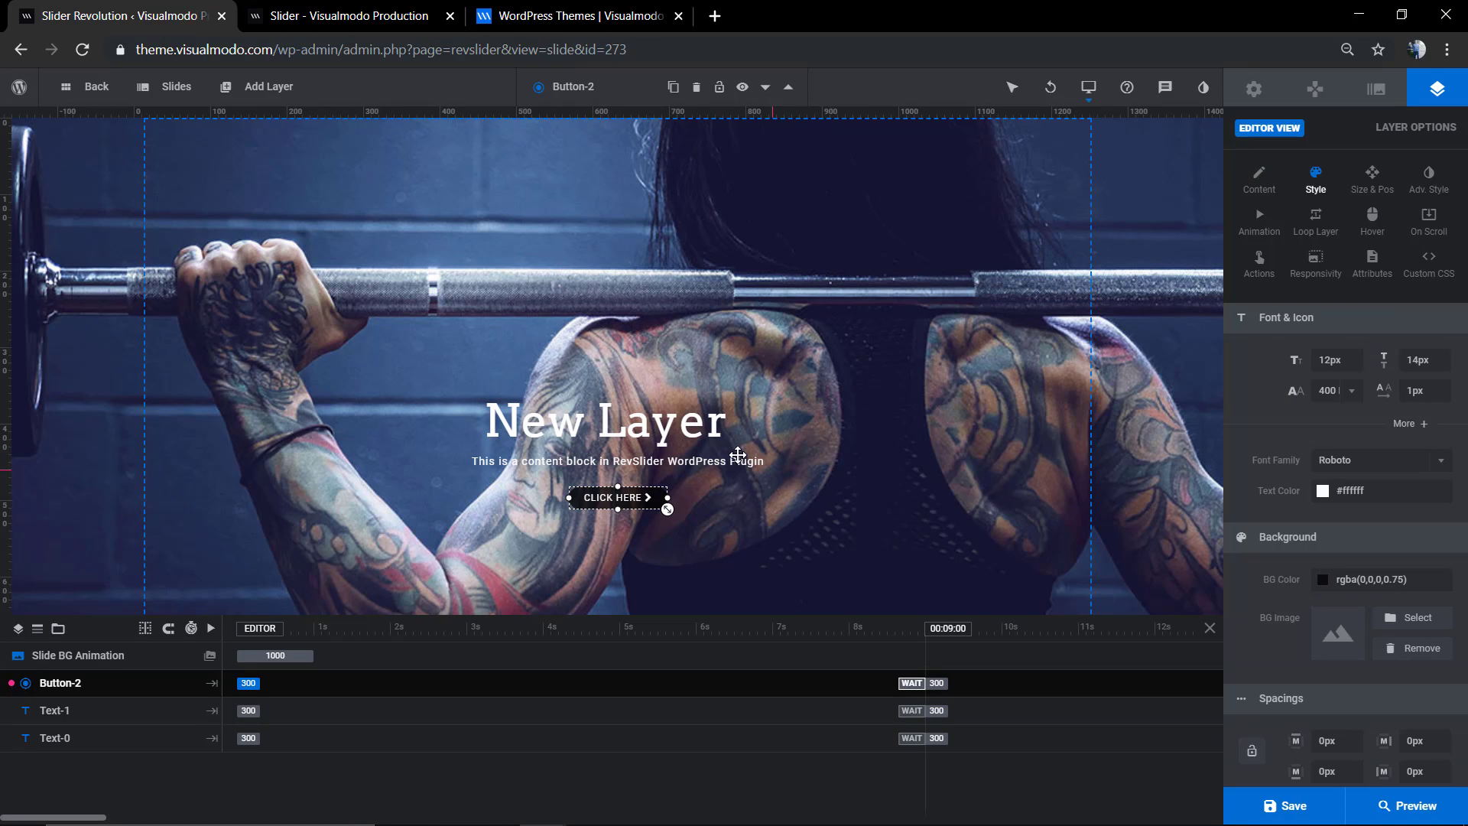
click(1287, 223)
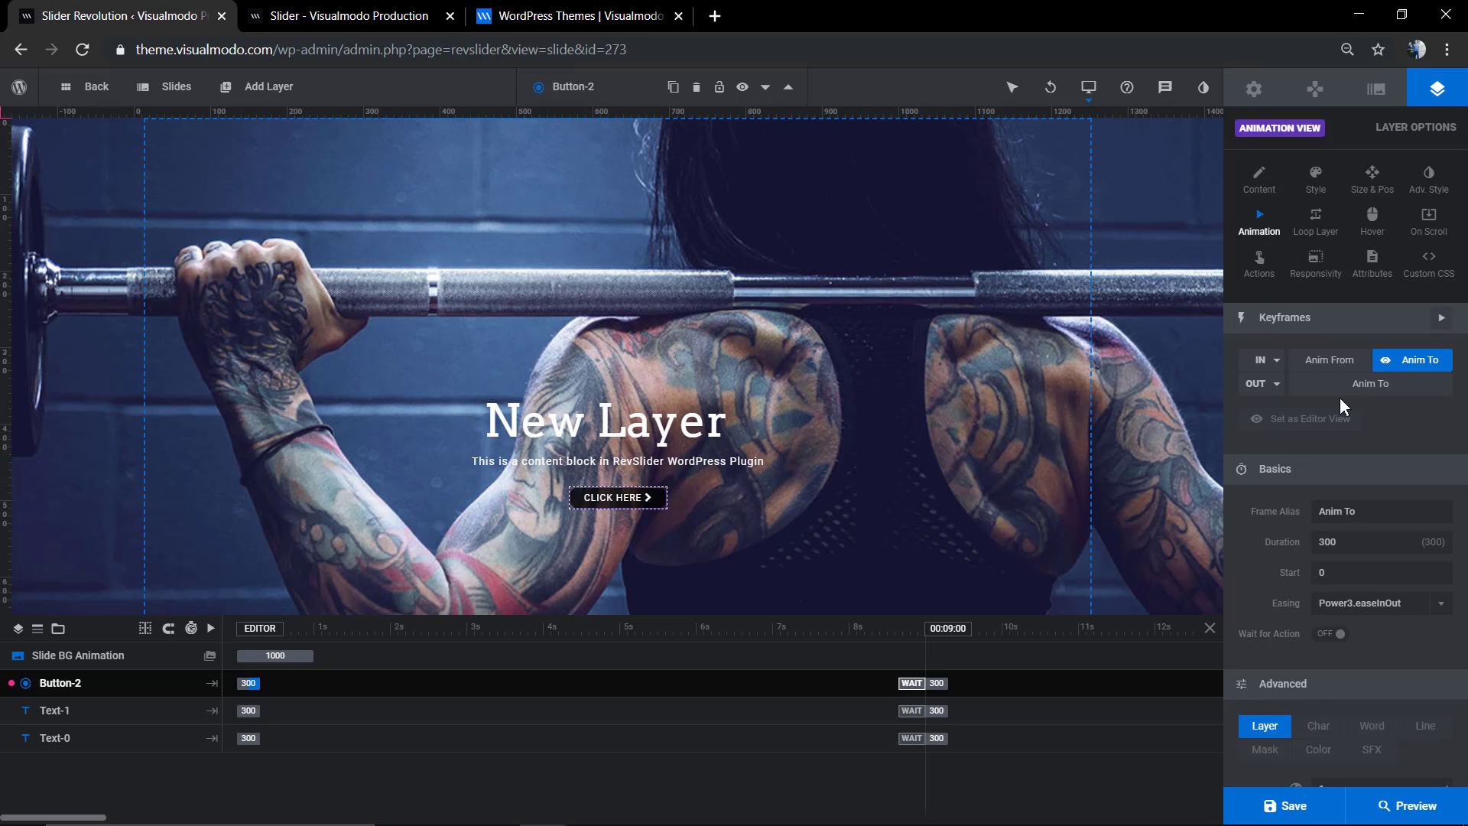
click(1374, 510)
click(1374, 511)
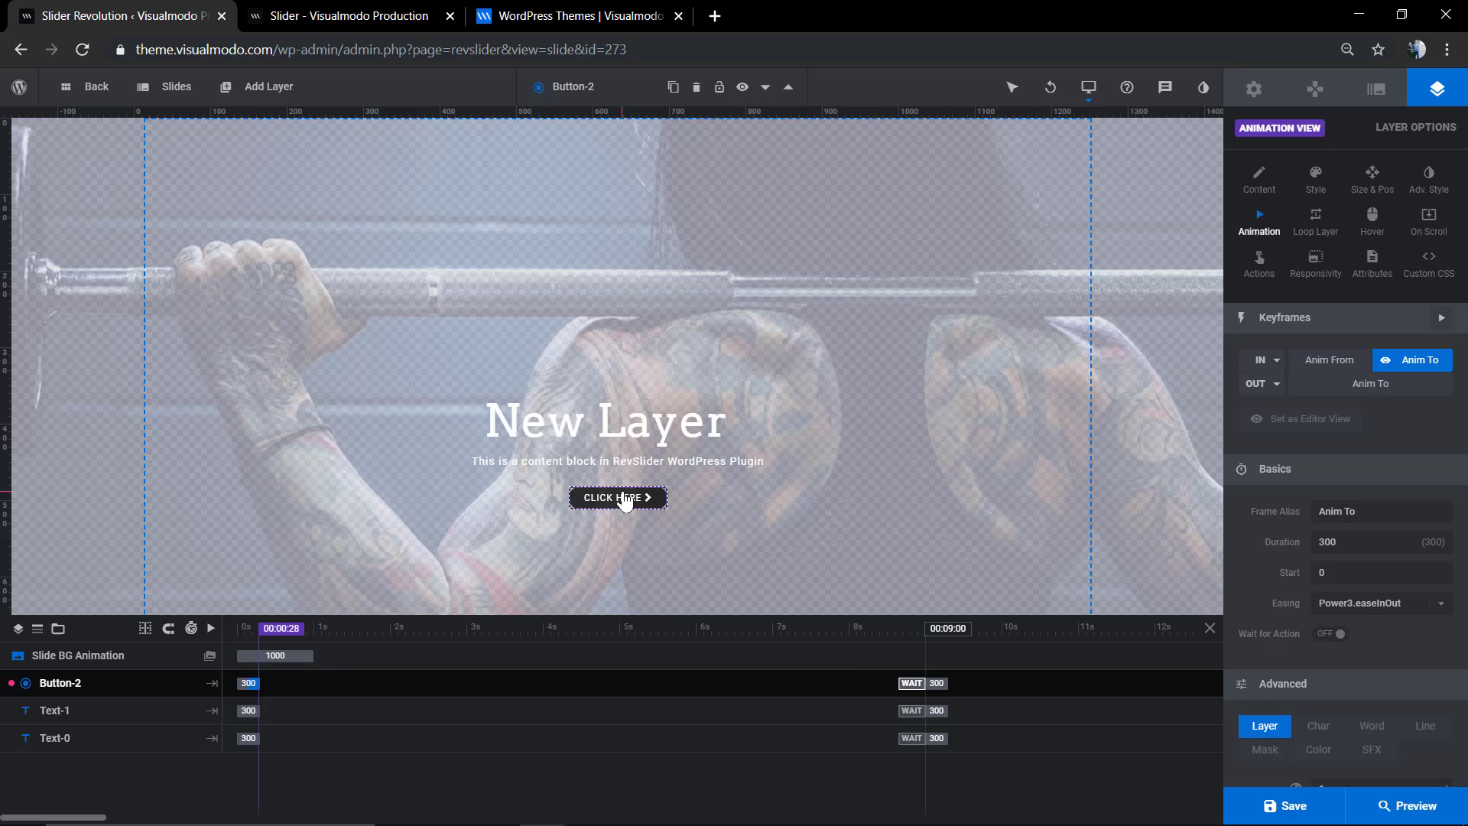
click(626, 500)
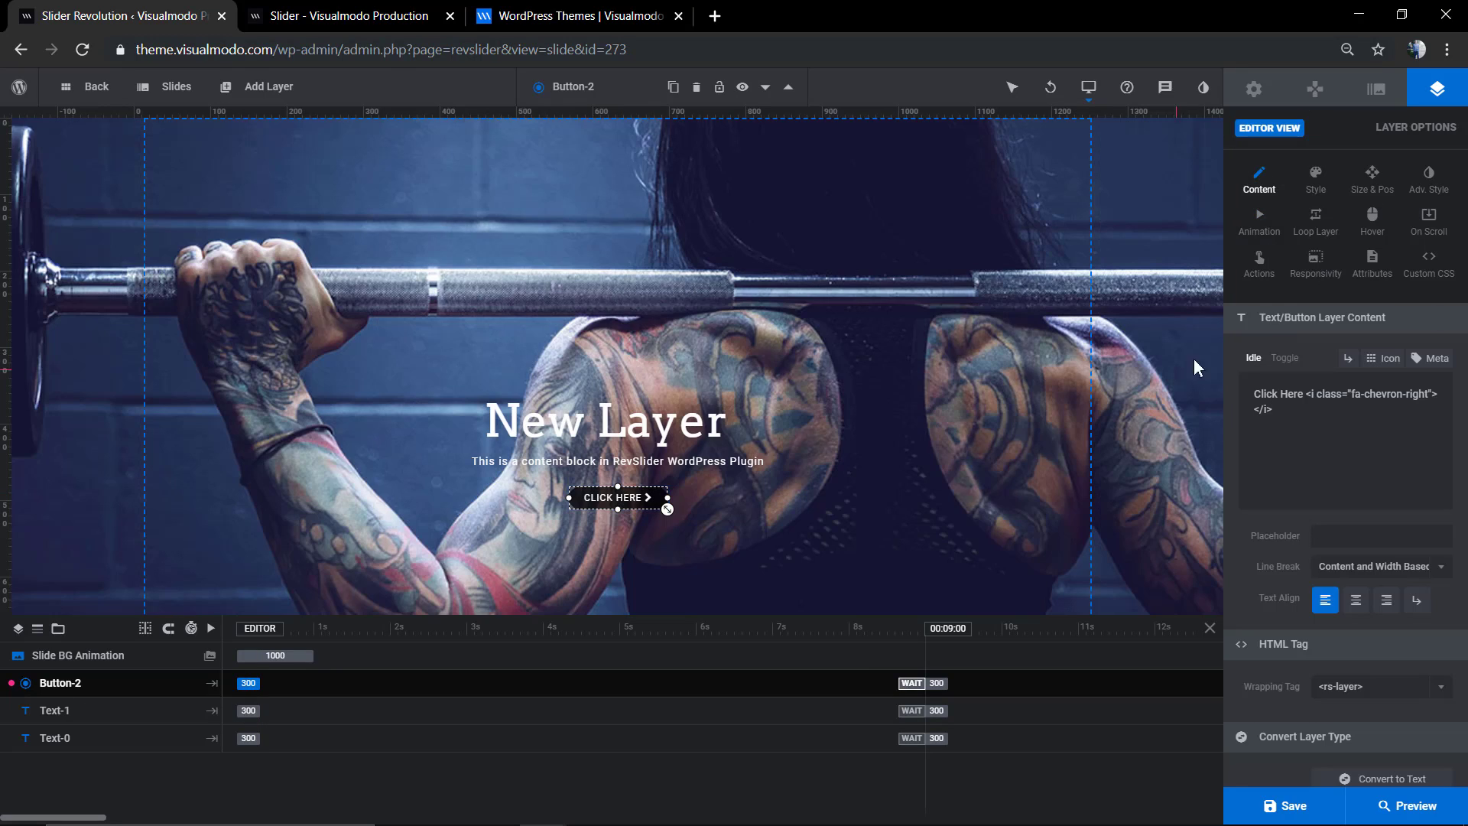
click(1263, 264)
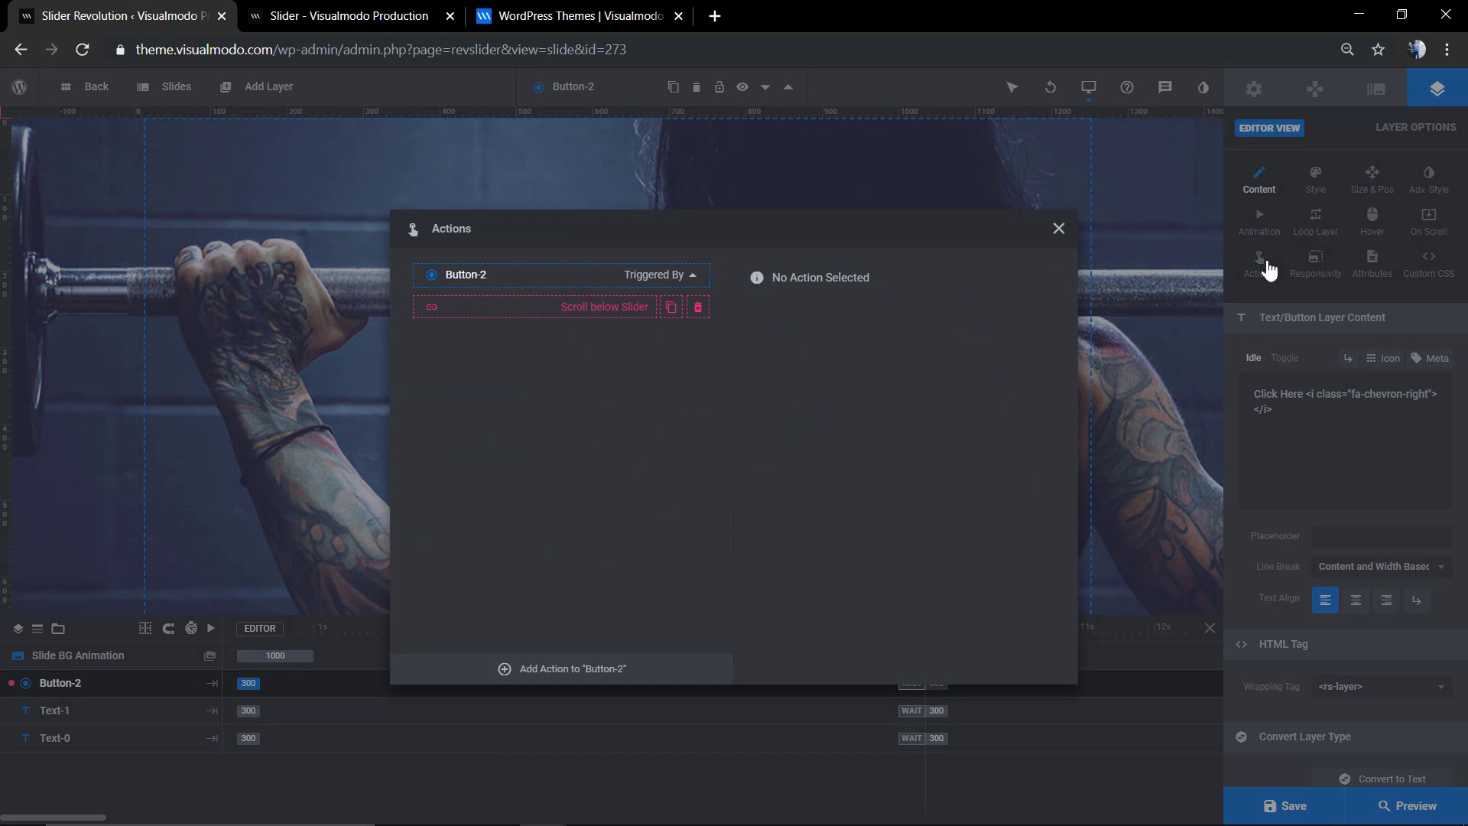
click(611, 308)
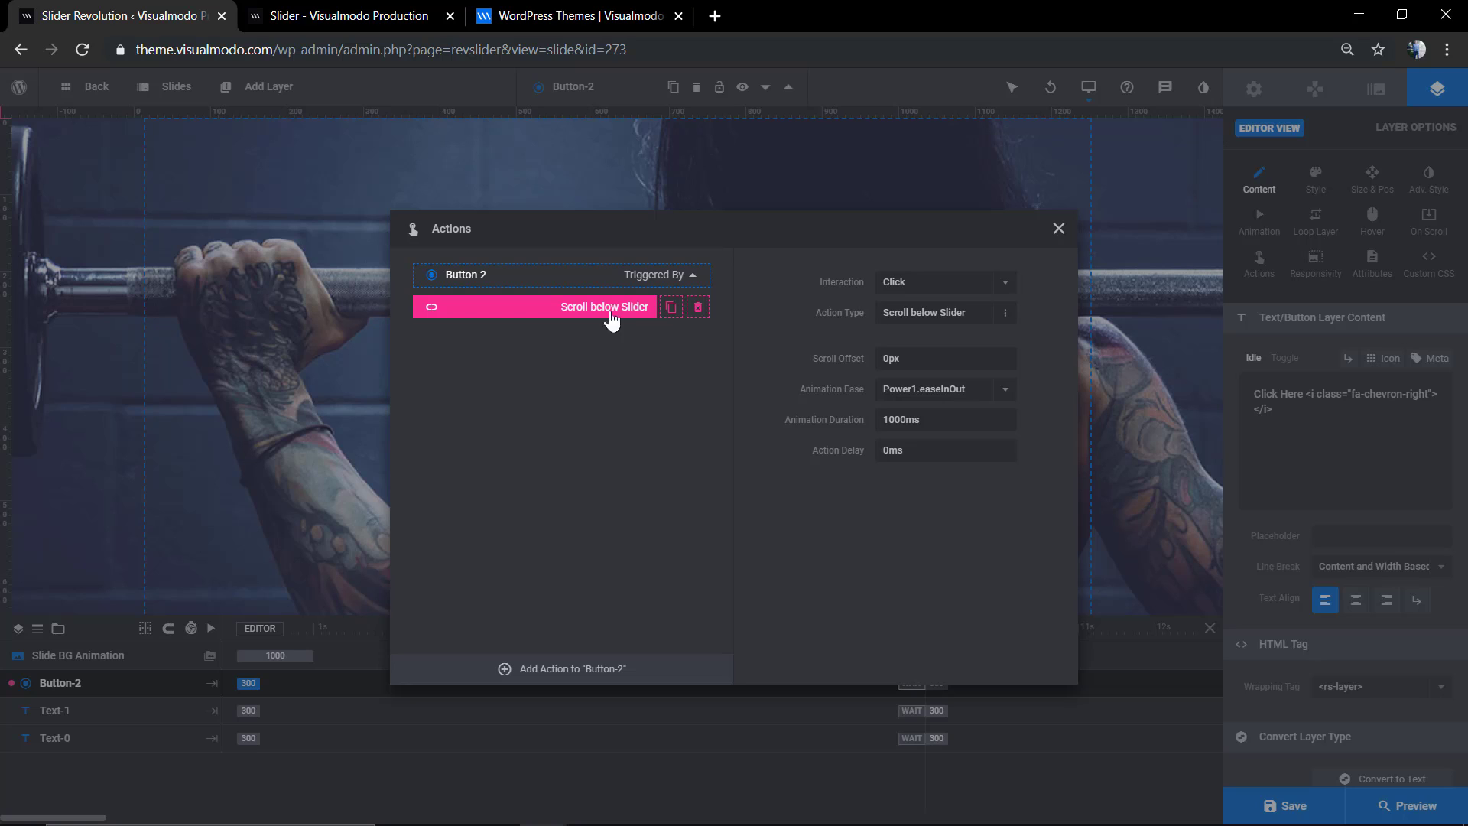
click(569, 668)
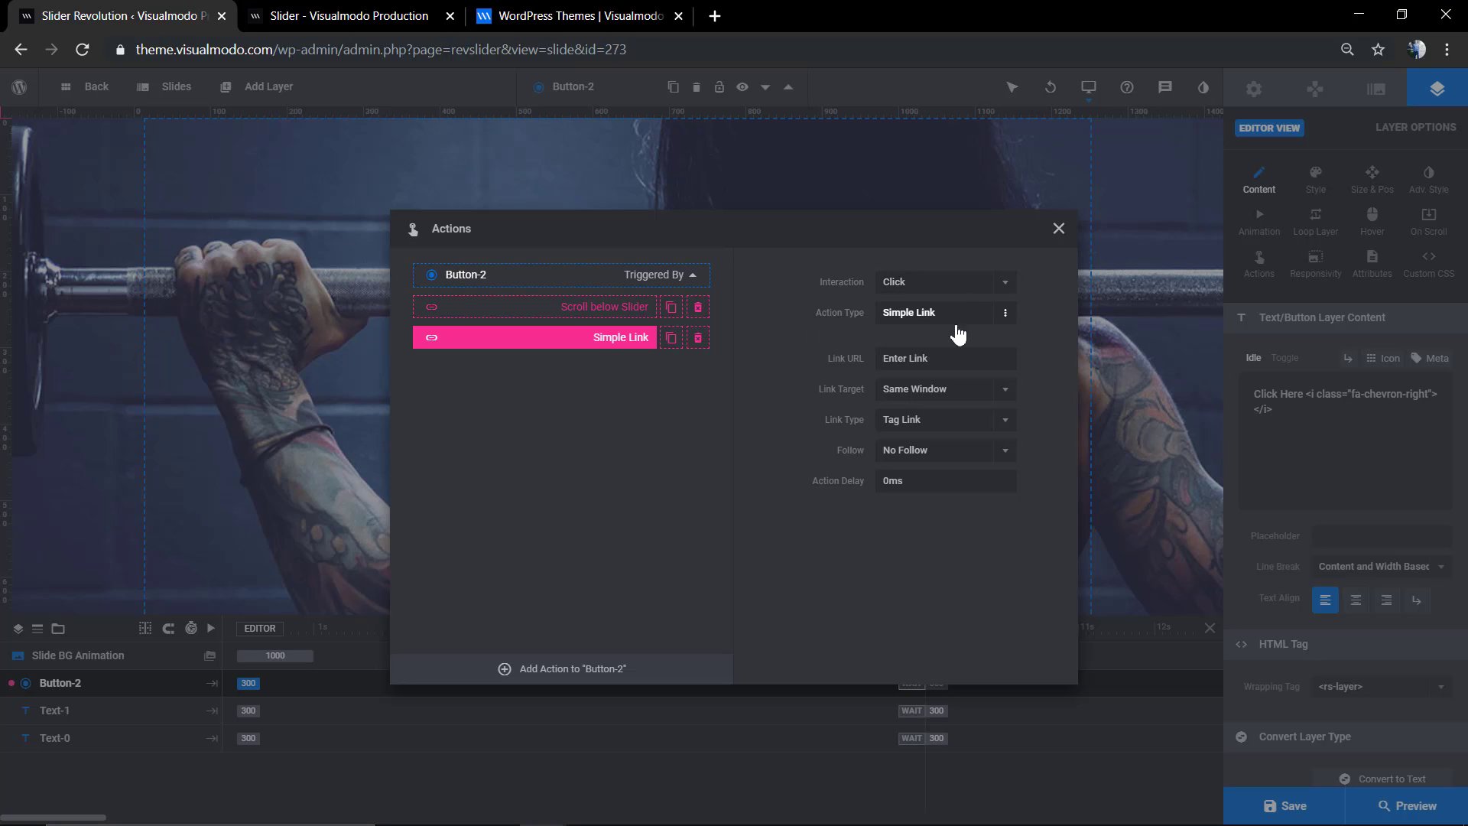
click(955, 360)
text(https://visualmodo.com)
click(753, 459)
click(1059, 228)
Save, reload the live page, confirm CLICK HERE opens visualmodo.com, then go back to the Slider page.
click(1286, 805)
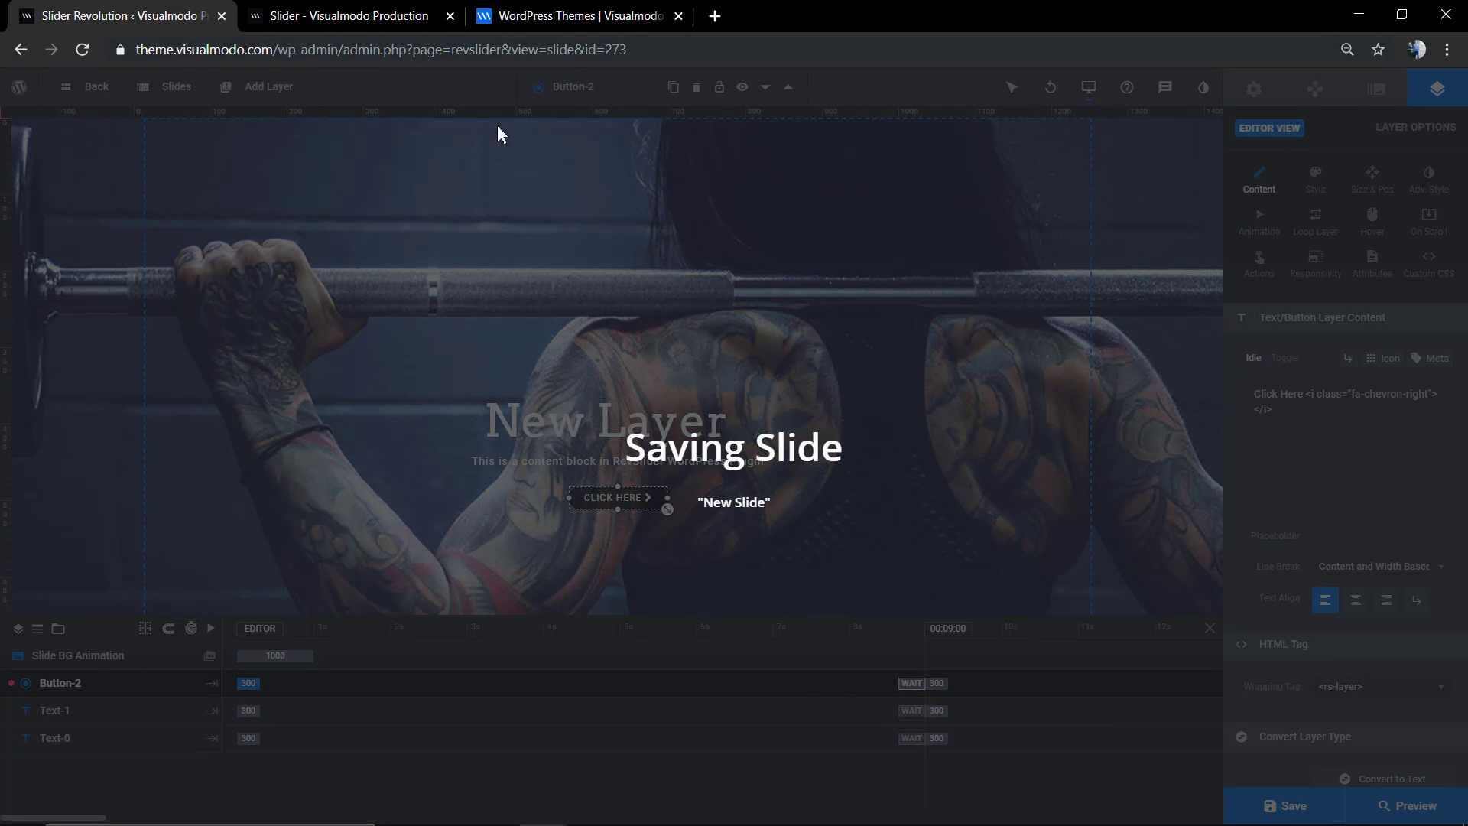
click(387, 15)
key(F5)
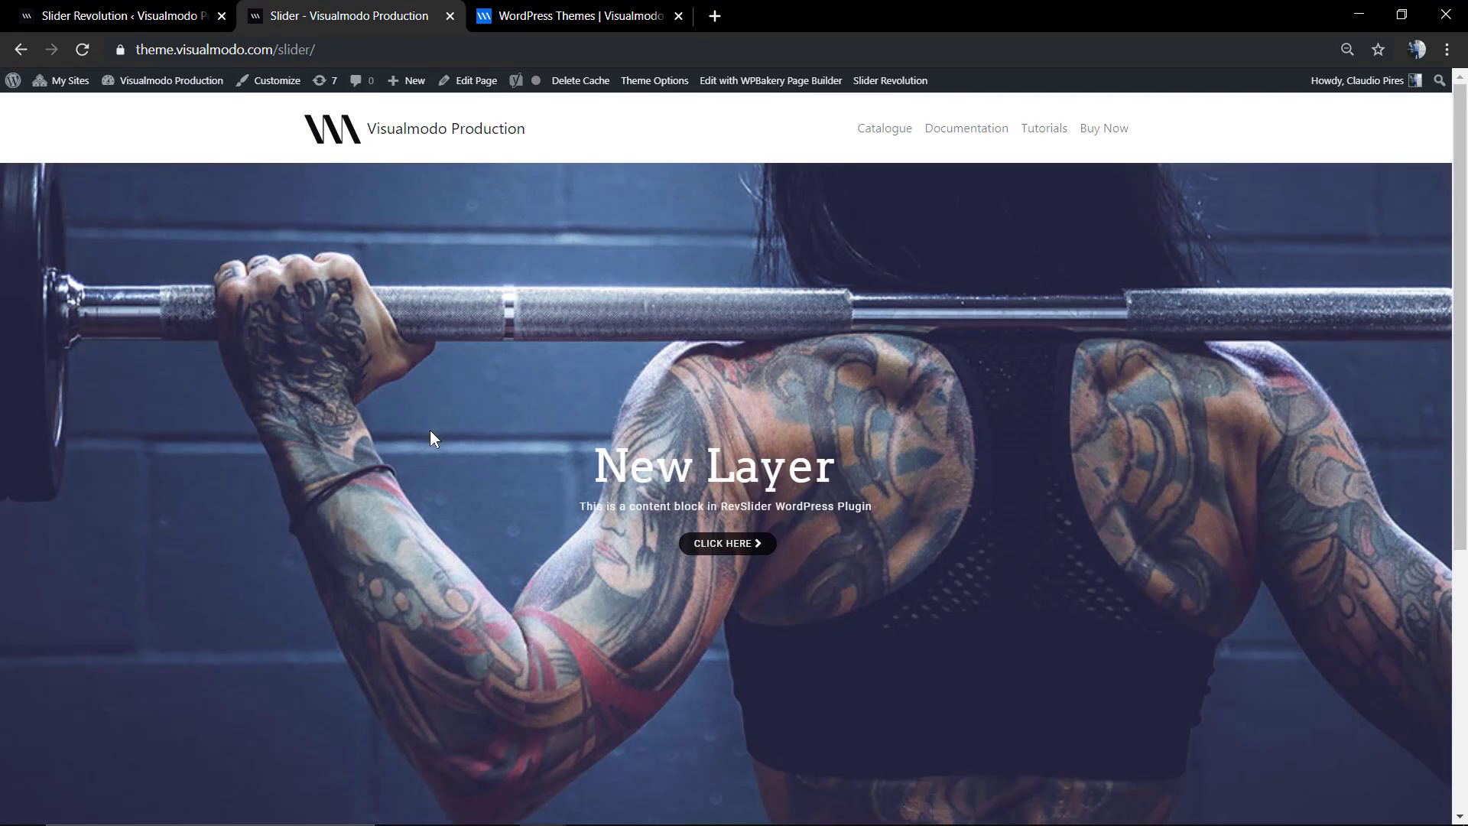
click(726, 542)
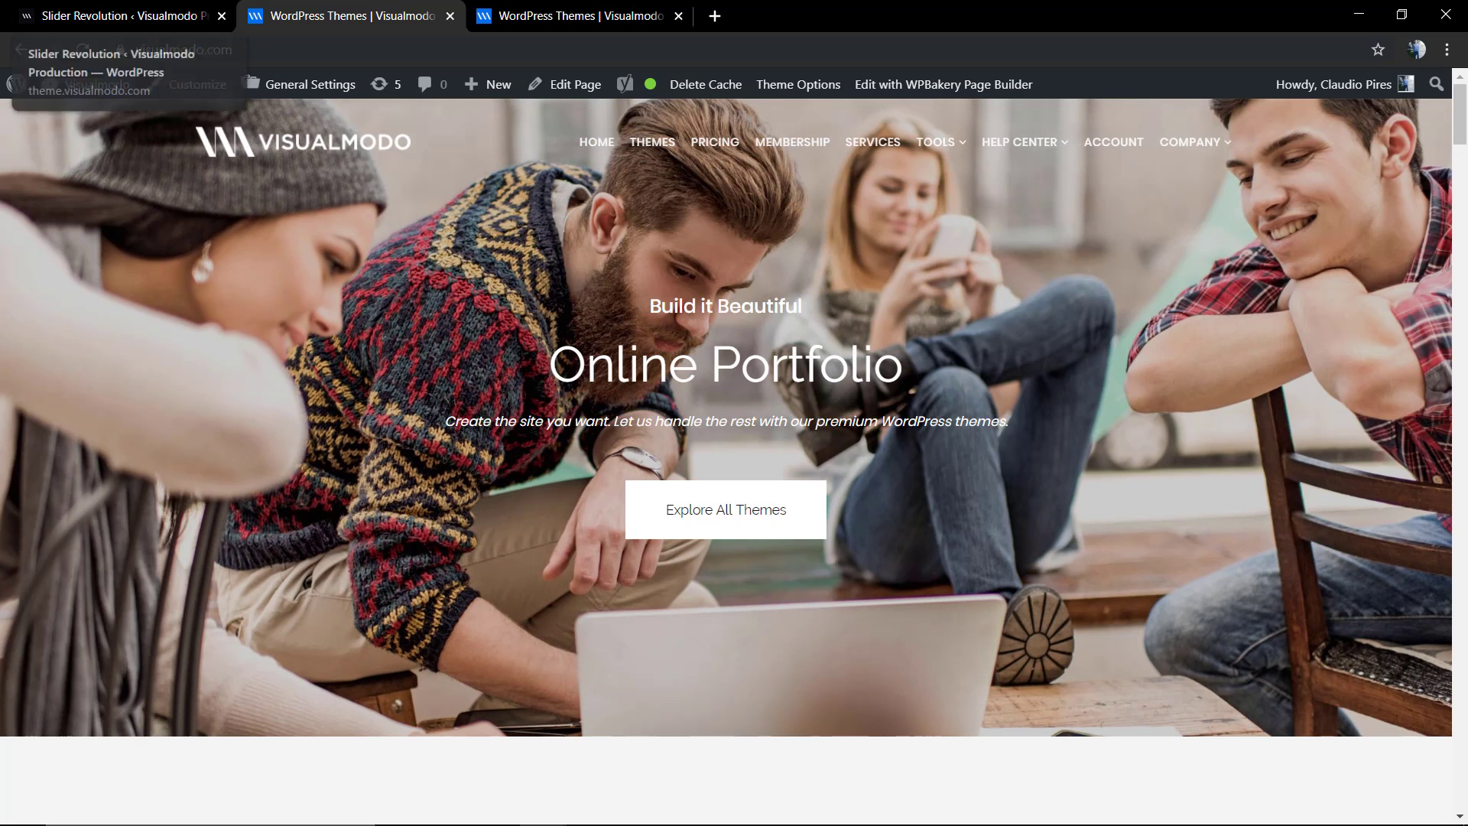
click(20, 50)
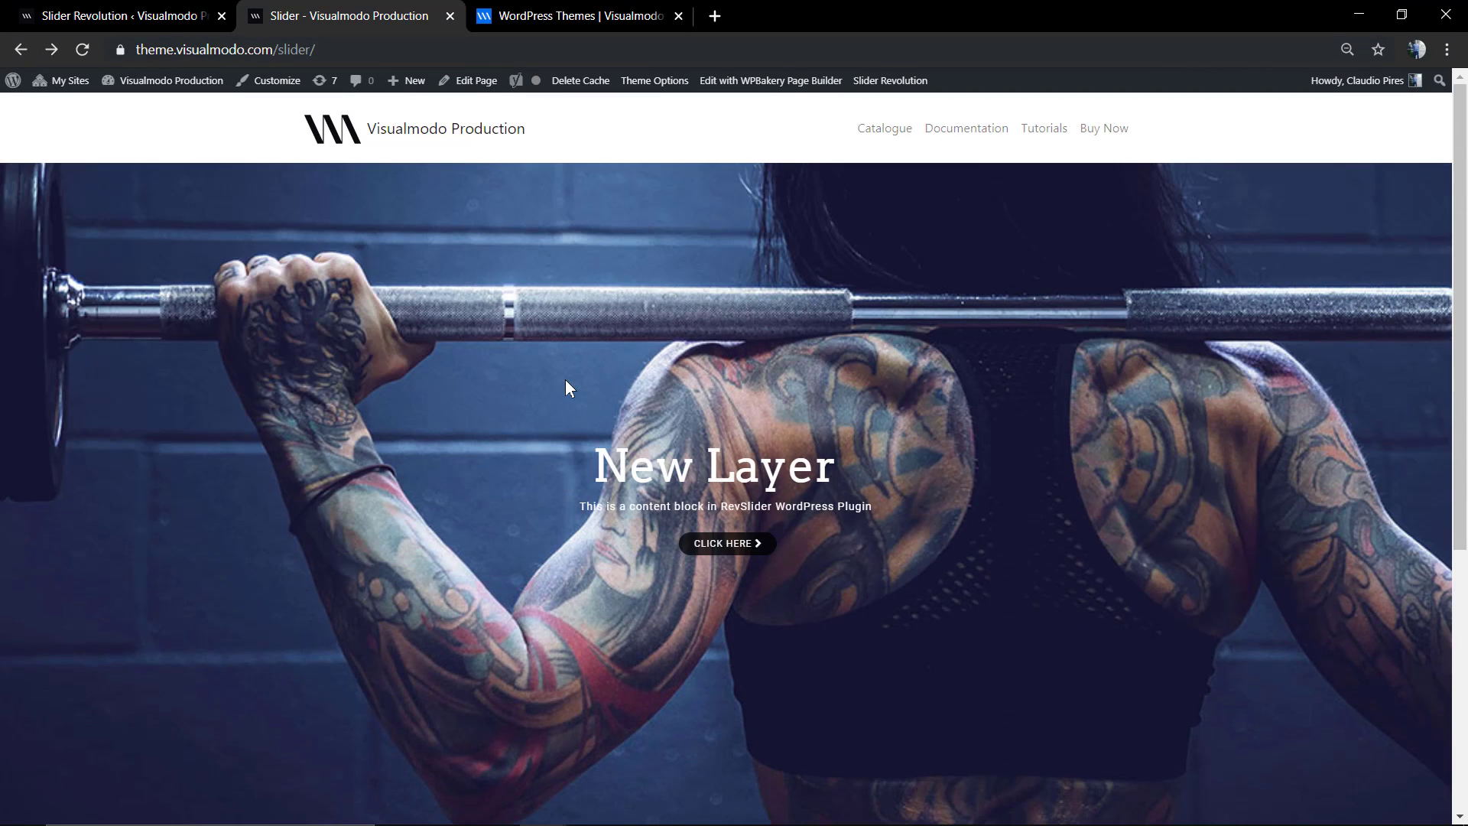
Back in the slider editor, reopen Button-2's Actions list showing Scroll below Slider and Simple Link.
click(123, 15)
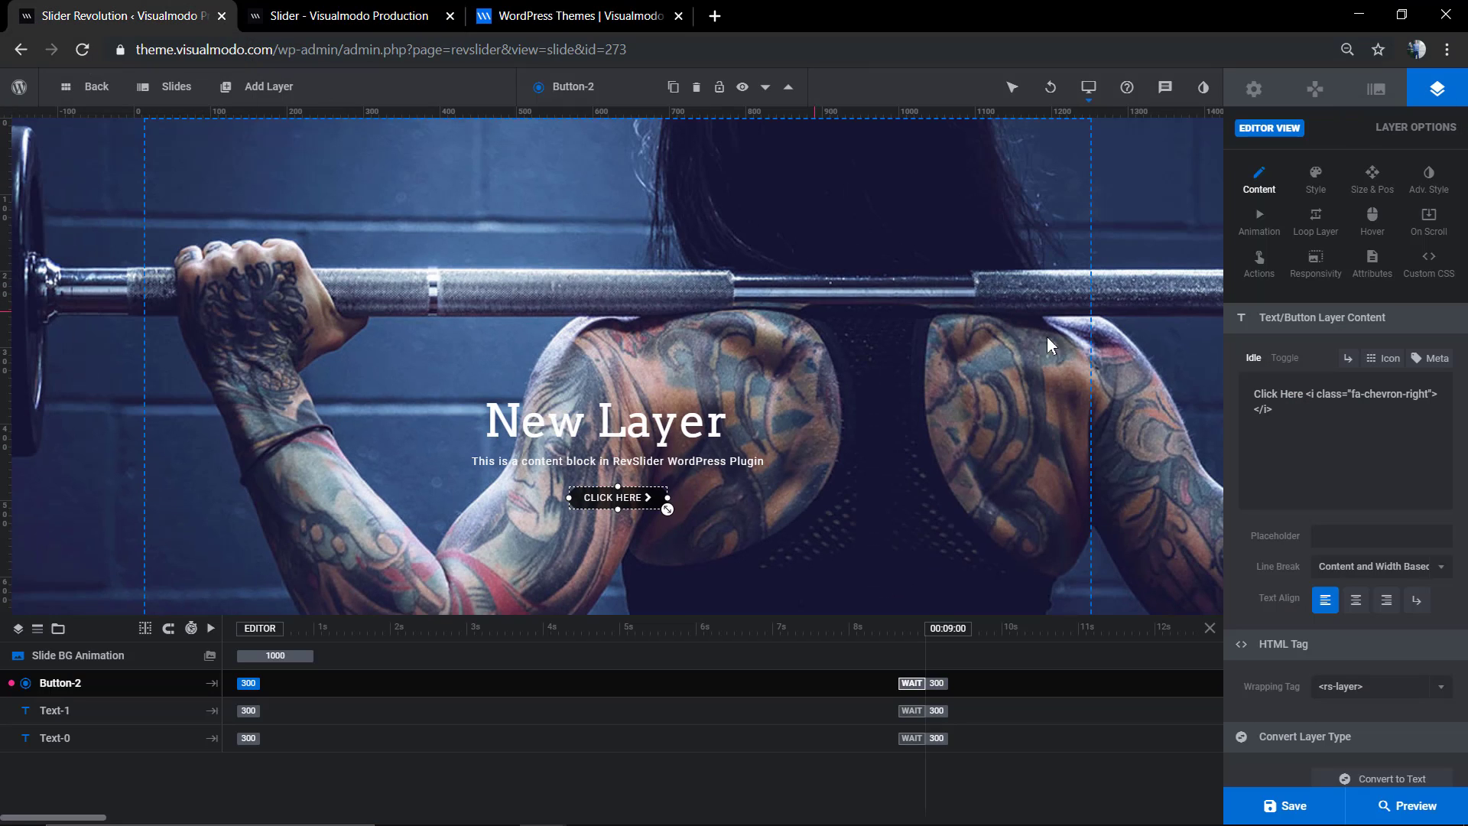
click(1256, 222)
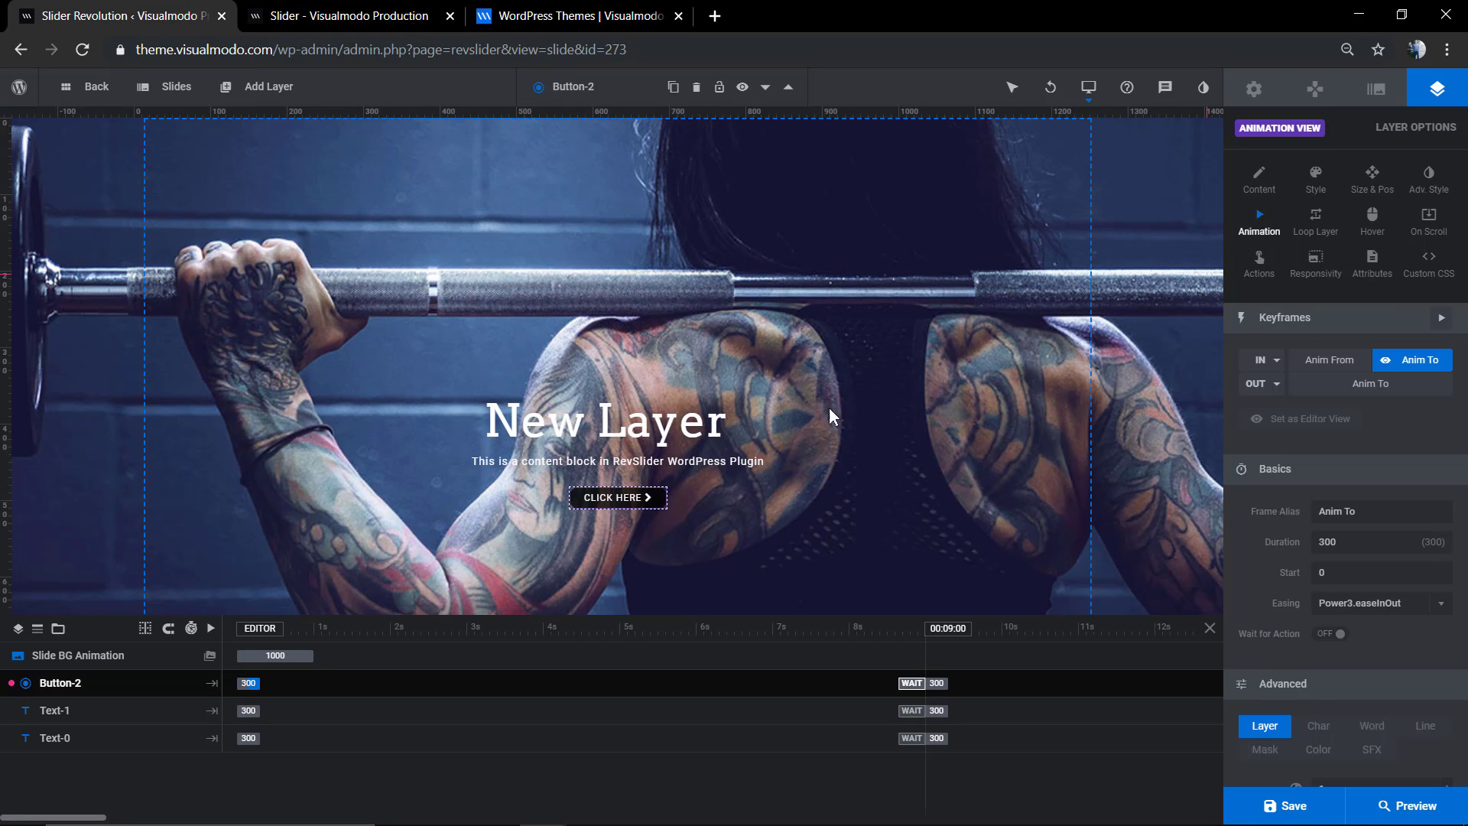
click(629, 506)
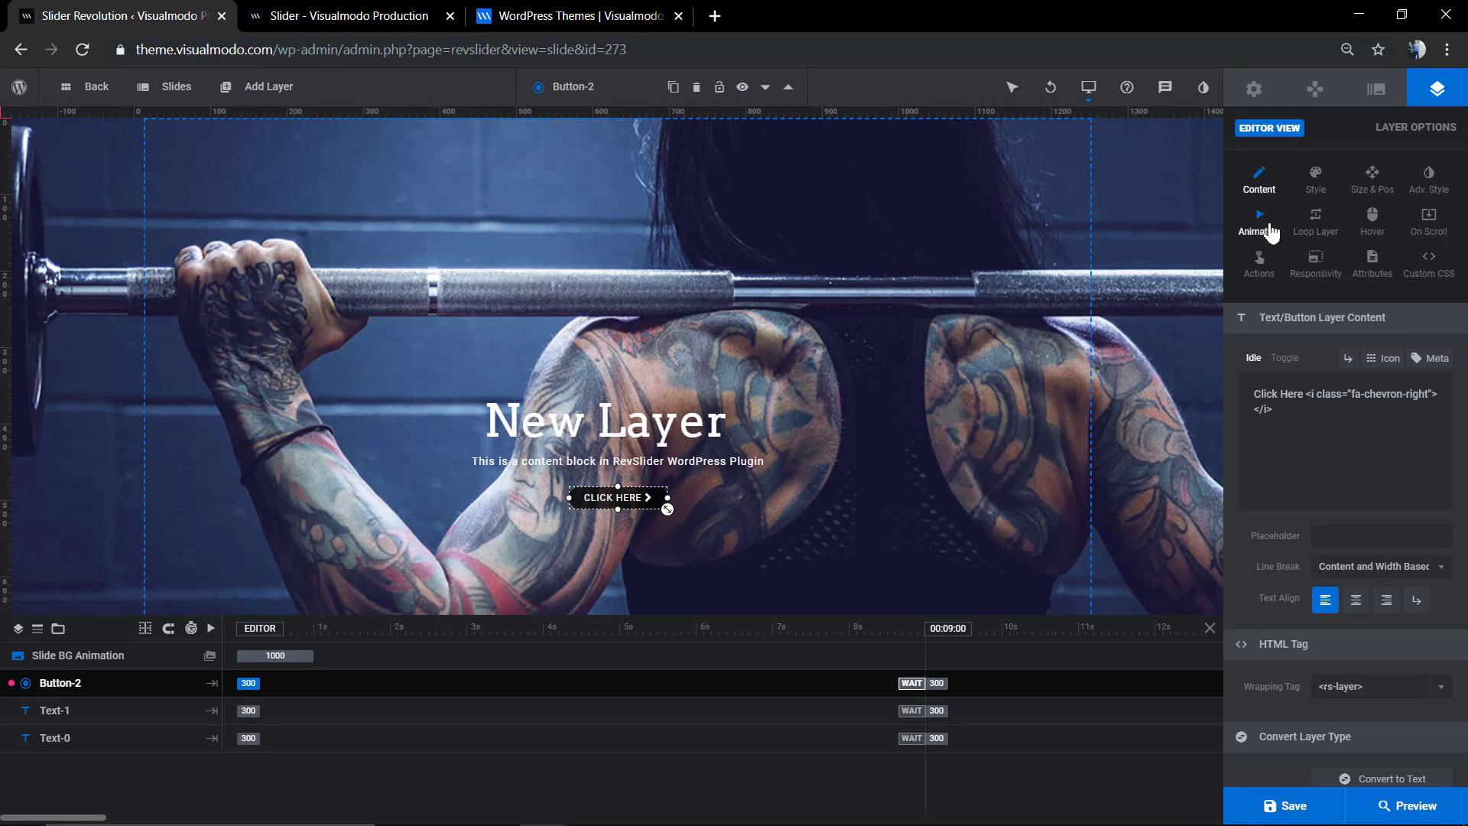
click(1262, 263)
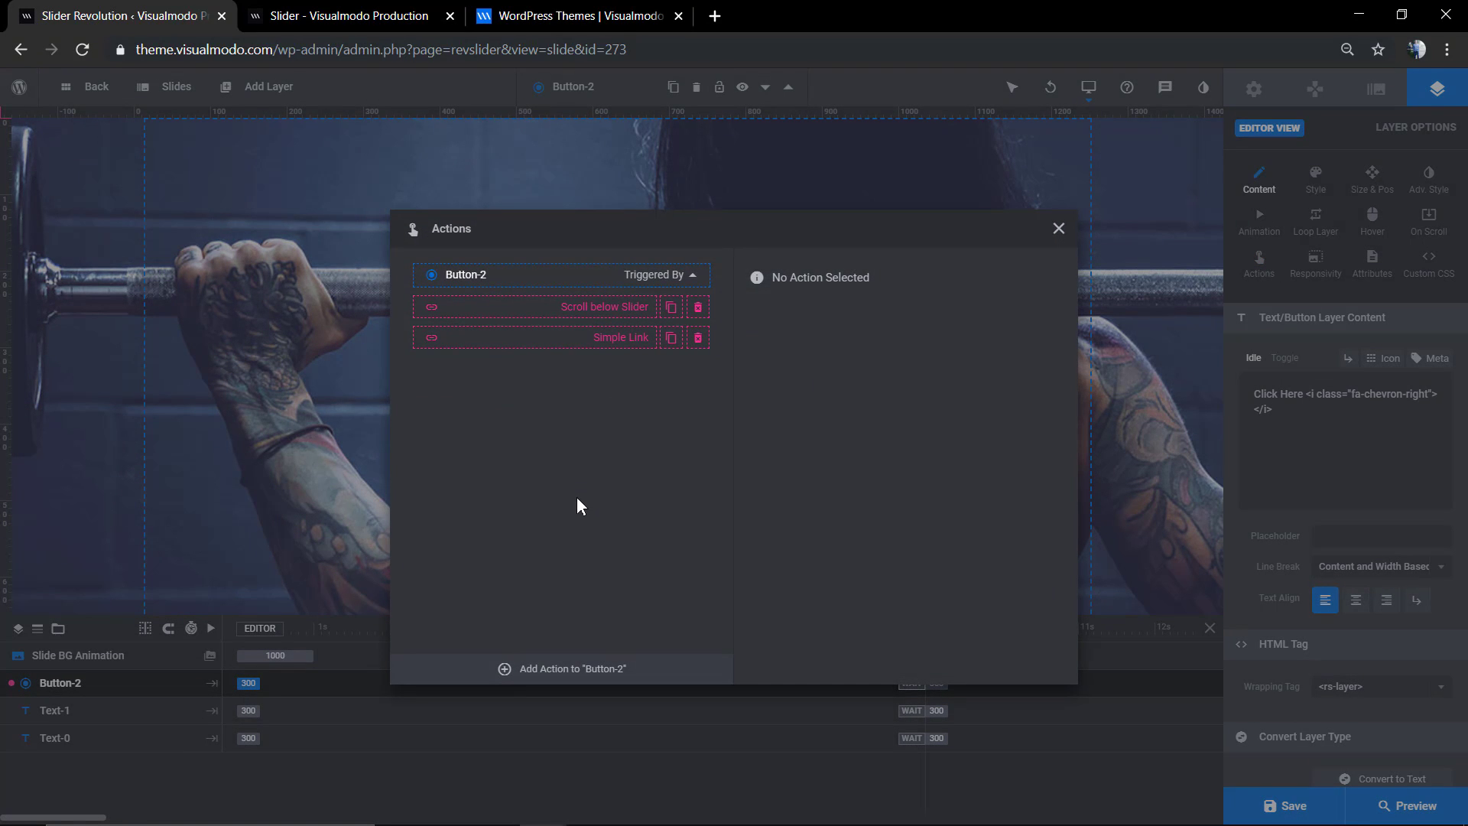